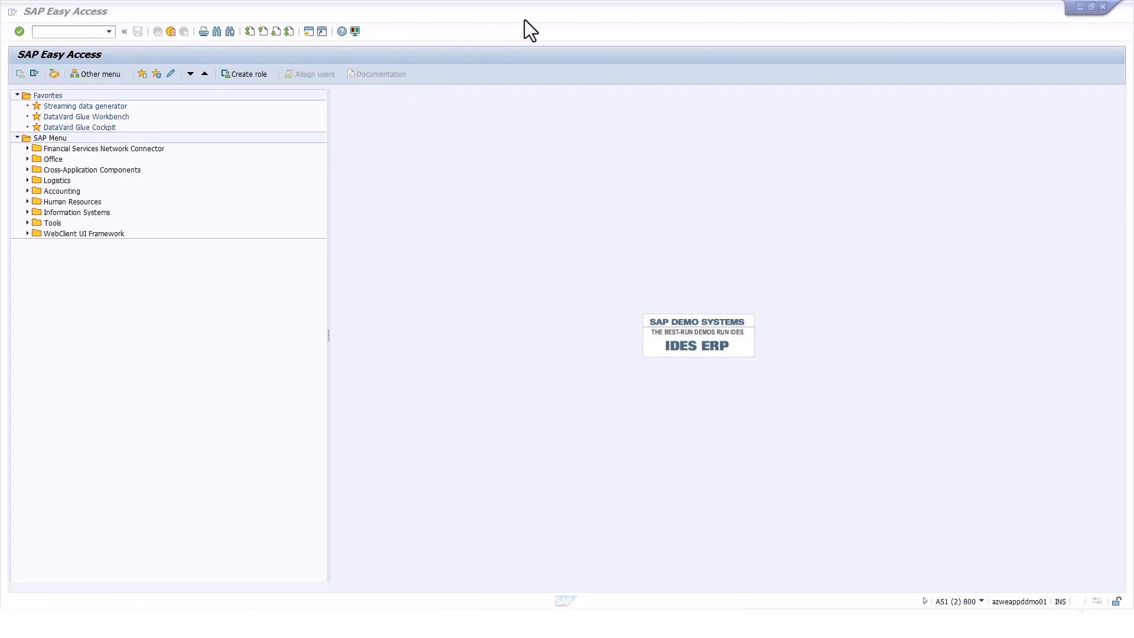
Launch the Glue Cockpit with /DVD/GLC and open its Object navigator.
left_click(77, 33)
type("/DVD/GLC")
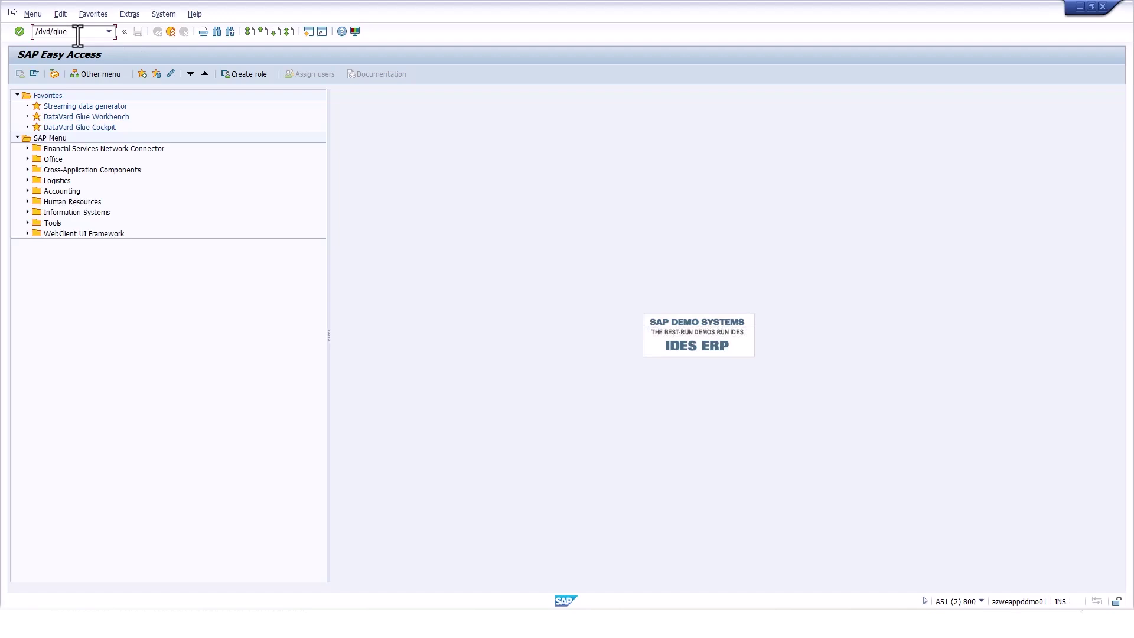
key("Return")
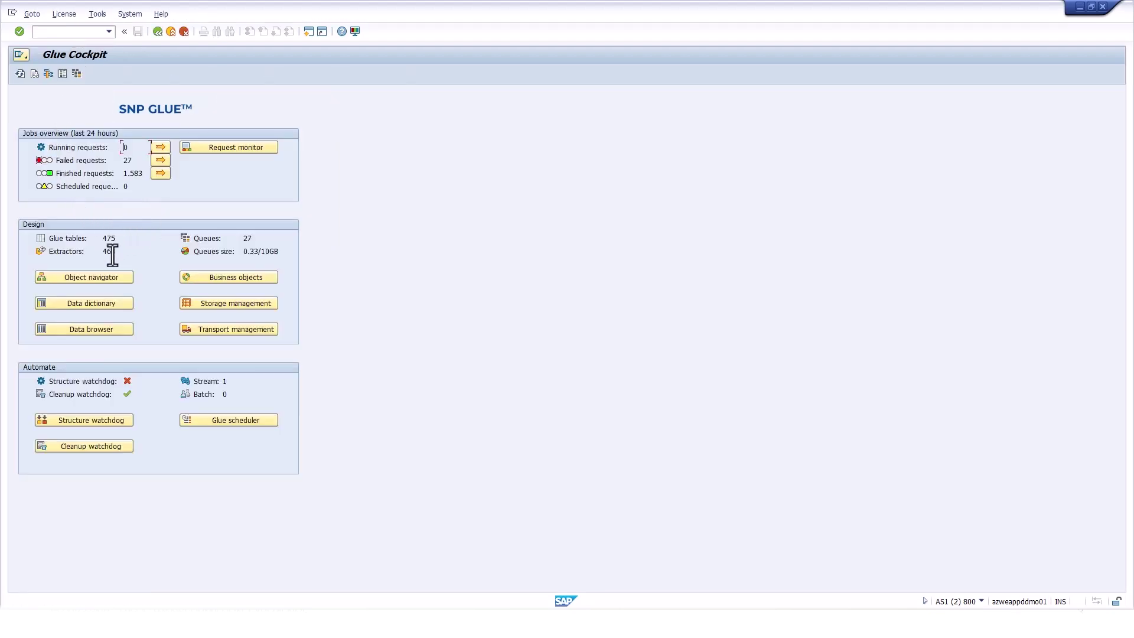
left_click(108, 276)
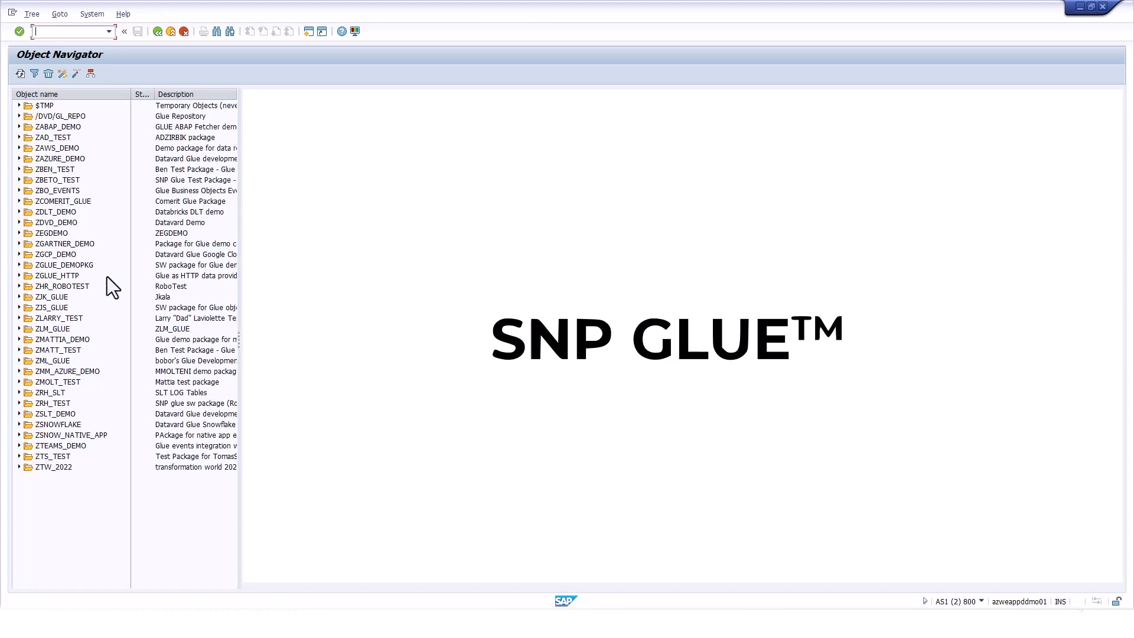
Expand /DVD/GL_REPO > DEMO > Extractors 2.0 and open extraction process /DVD/DEMO_ZKNA1_P.
left_click(19, 116)
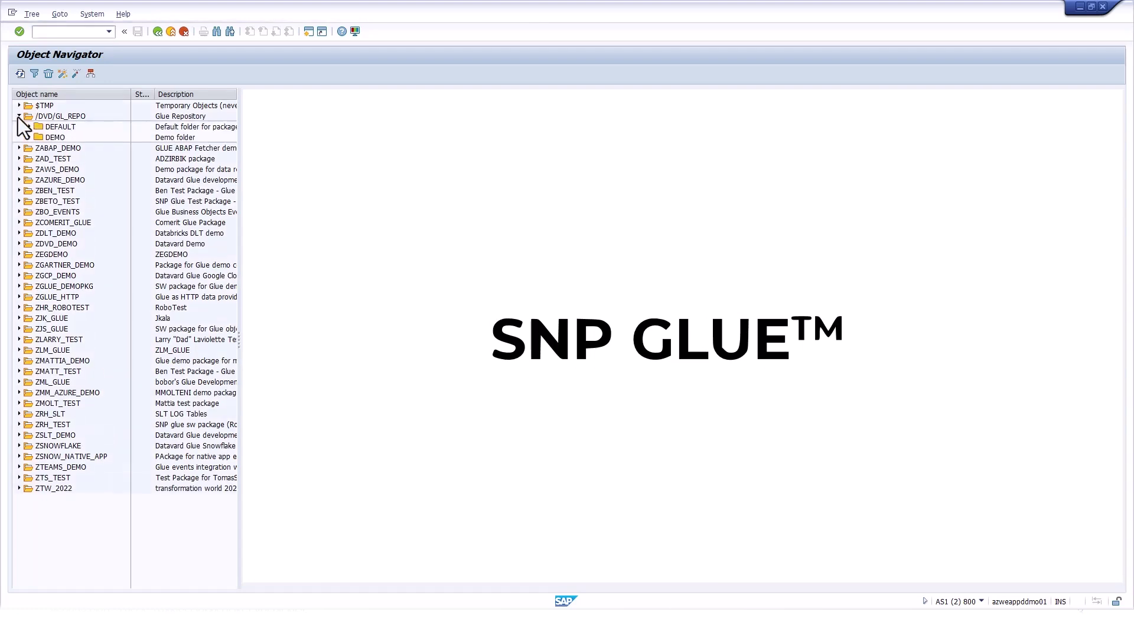
left_click(29, 137)
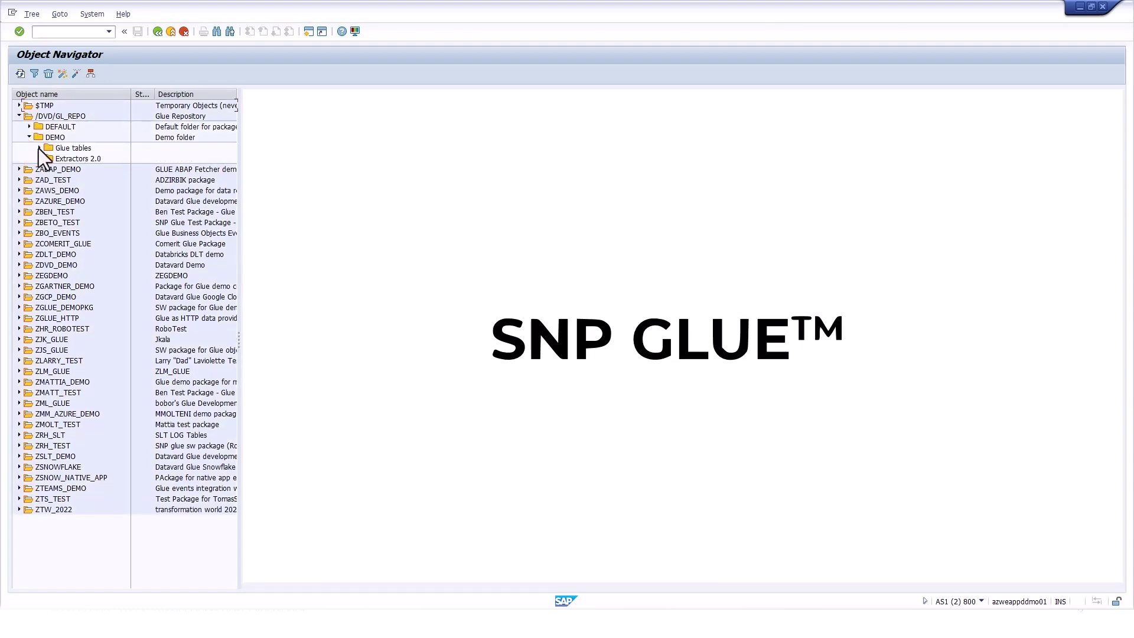
left_click(39, 158)
left_click(49, 169)
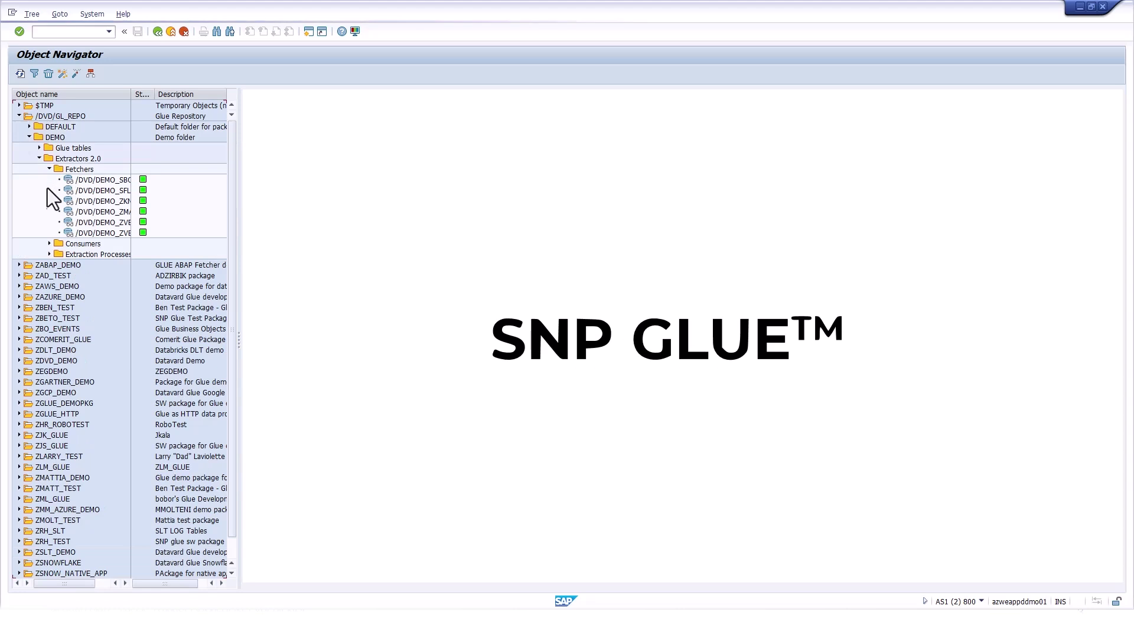
left_click(49, 243)
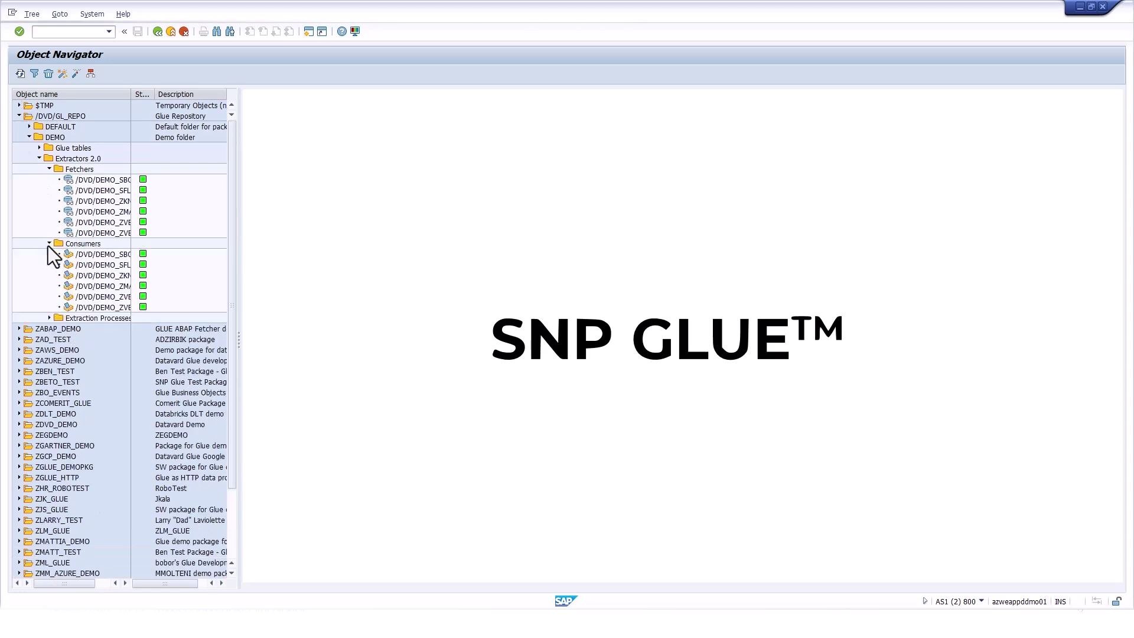
left_click(49, 318)
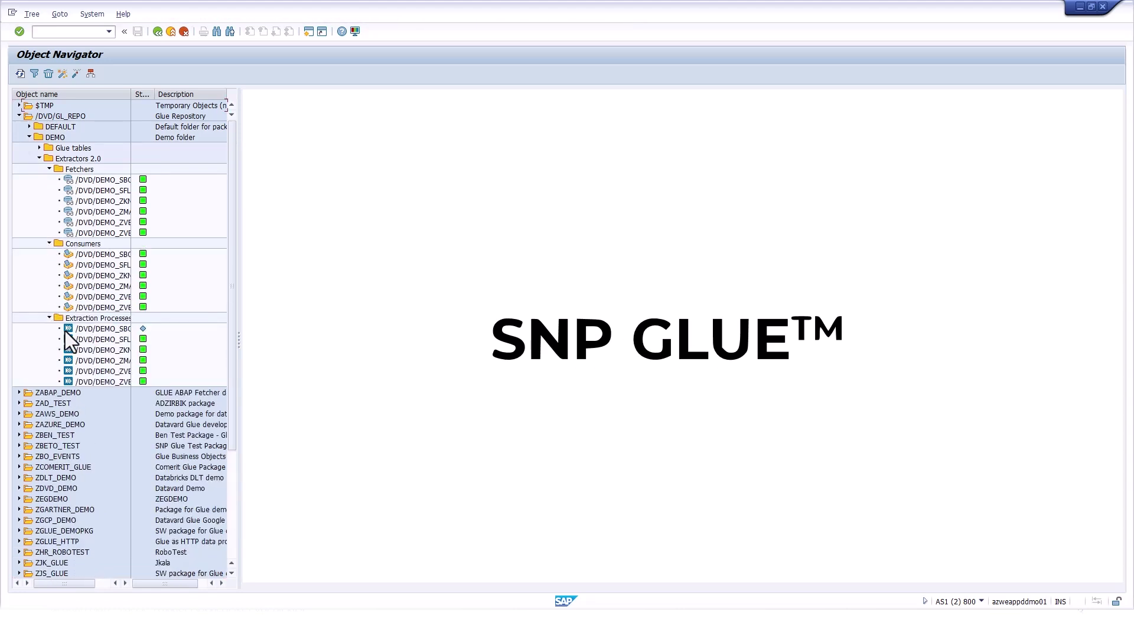
left_click_drag(131, 95, 150, 95)
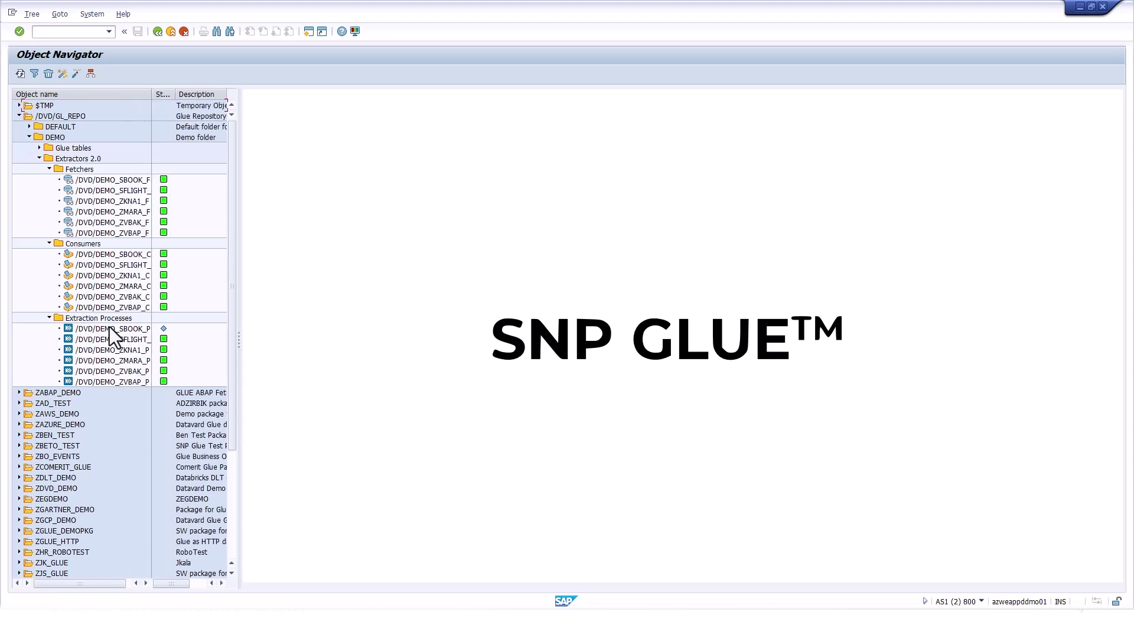
left_click(129, 349)
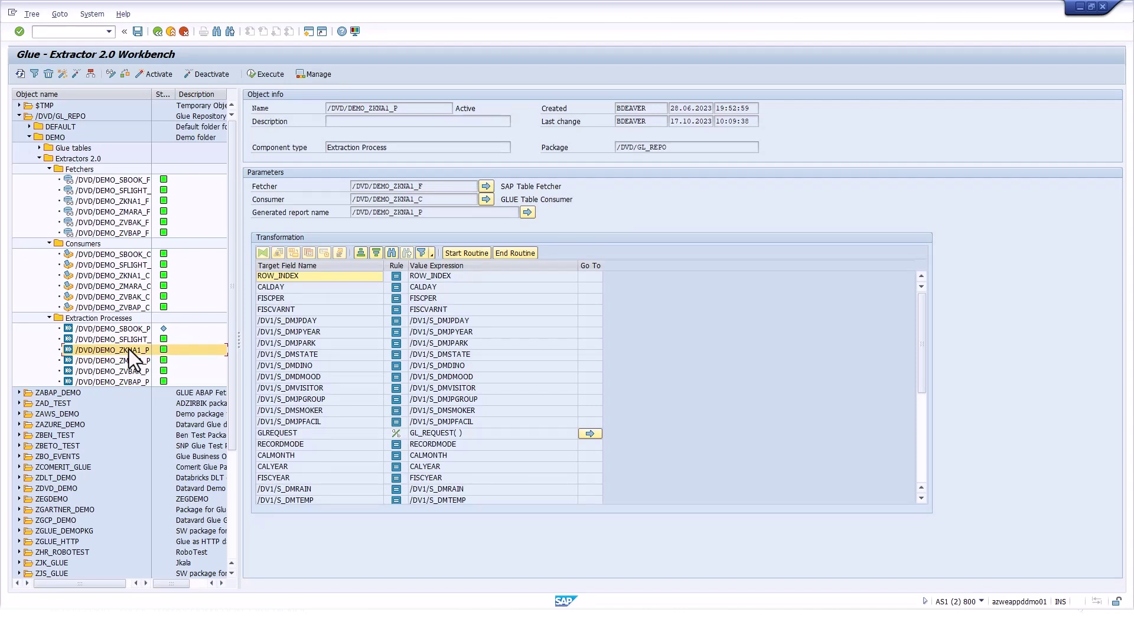
Review extraction process /DVD/DEMO_ZVBAP_P, then return to the cockpit and open Storage management.
left_click(133, 382)
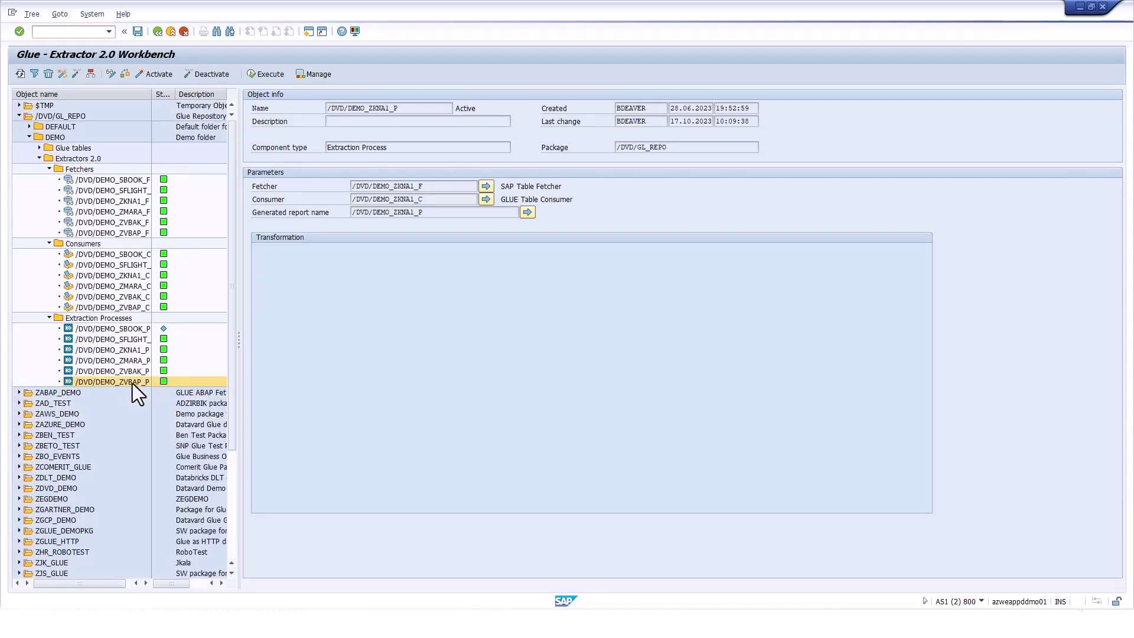
left_click(133, 382)
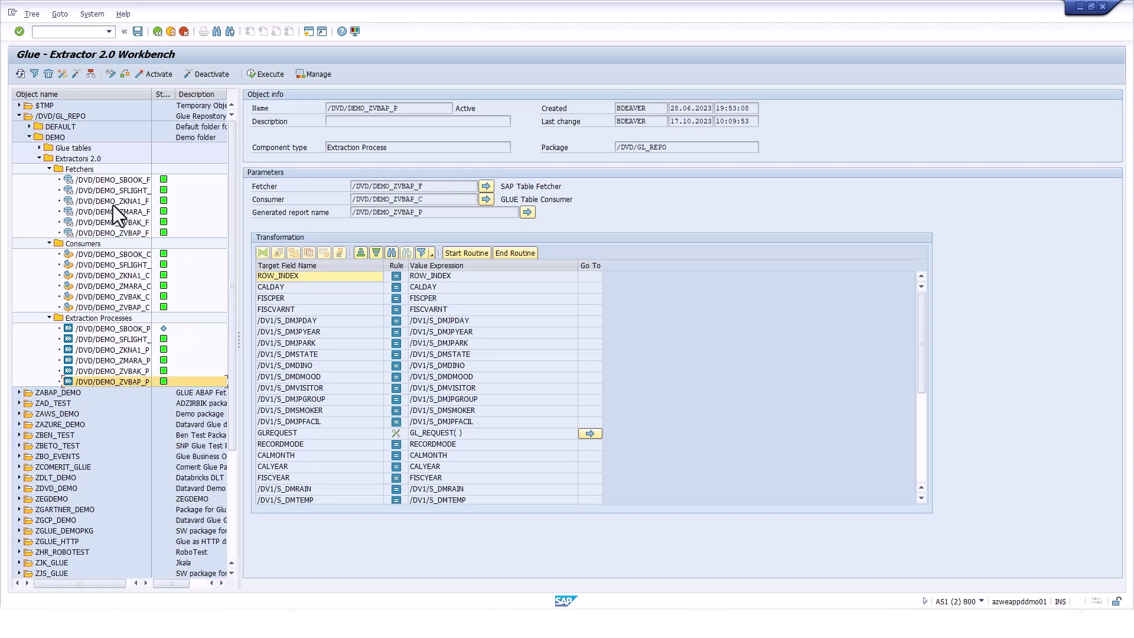
left_click(157, 34)
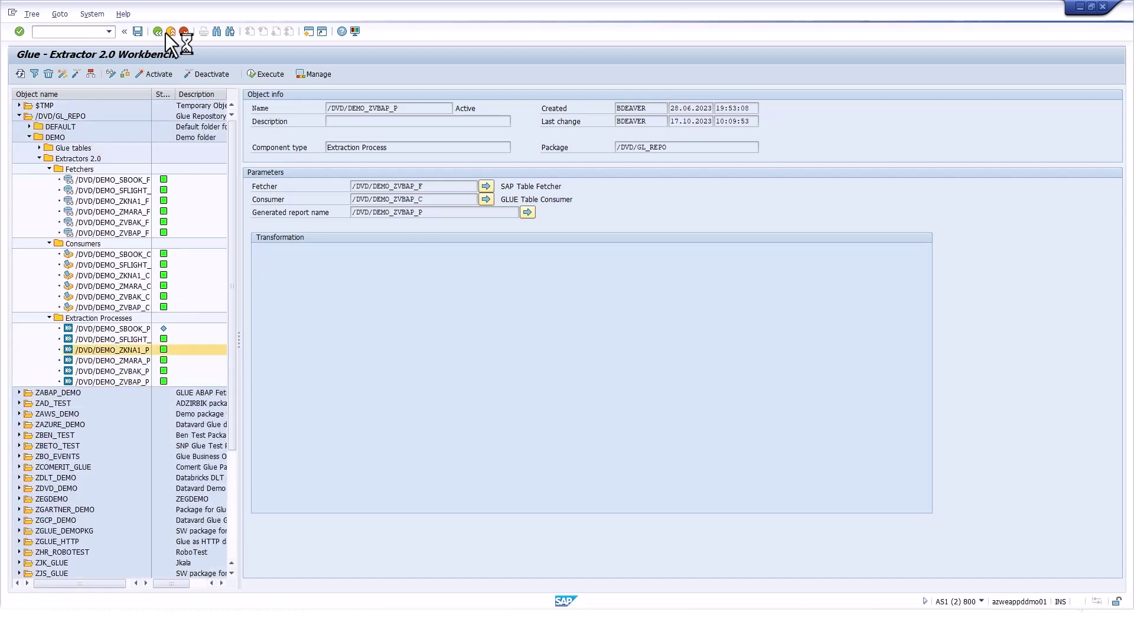
left_click(170, 32)
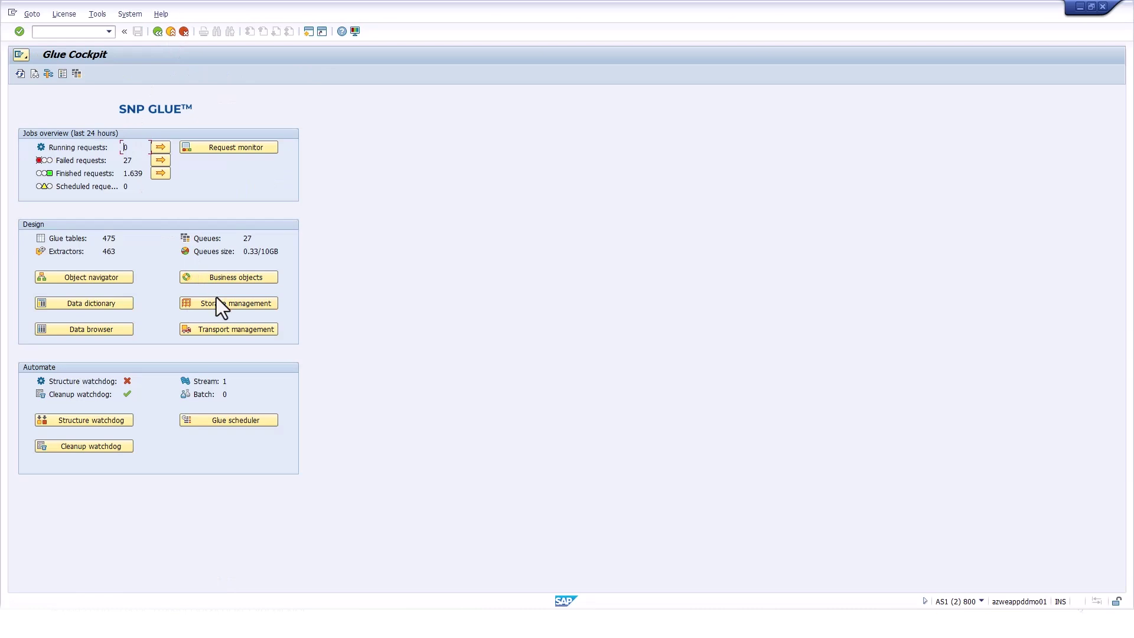
left_click(224, 303)
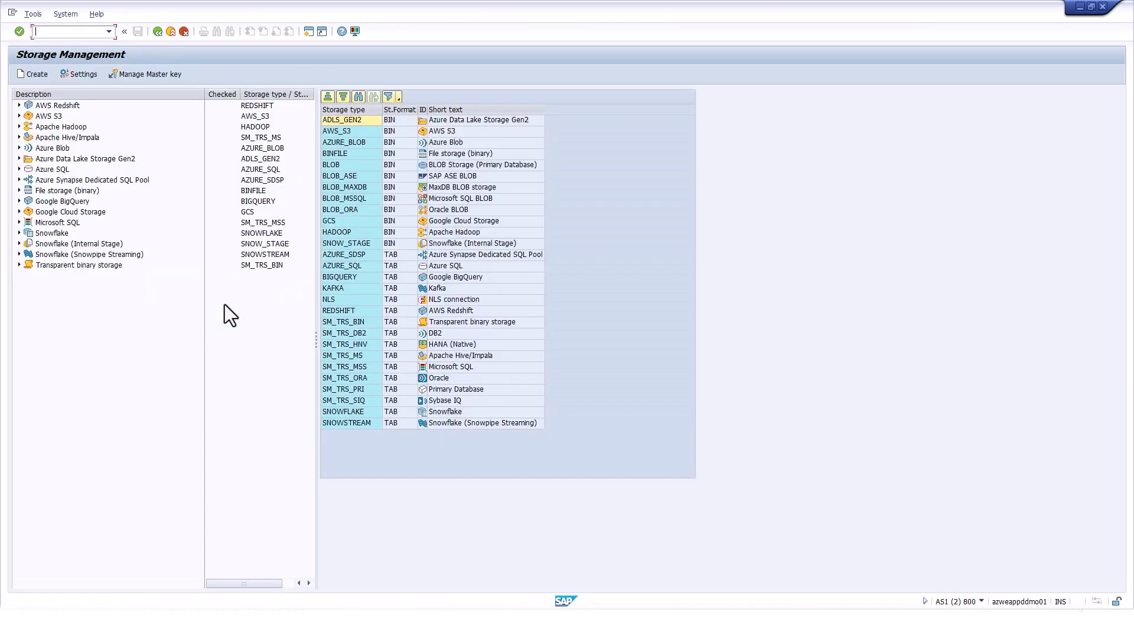
Expand the Snowflake Snowpipe Streaming storages, view SNOW_NA2's settings, and return to the cockpit.
left_click(19, 232)
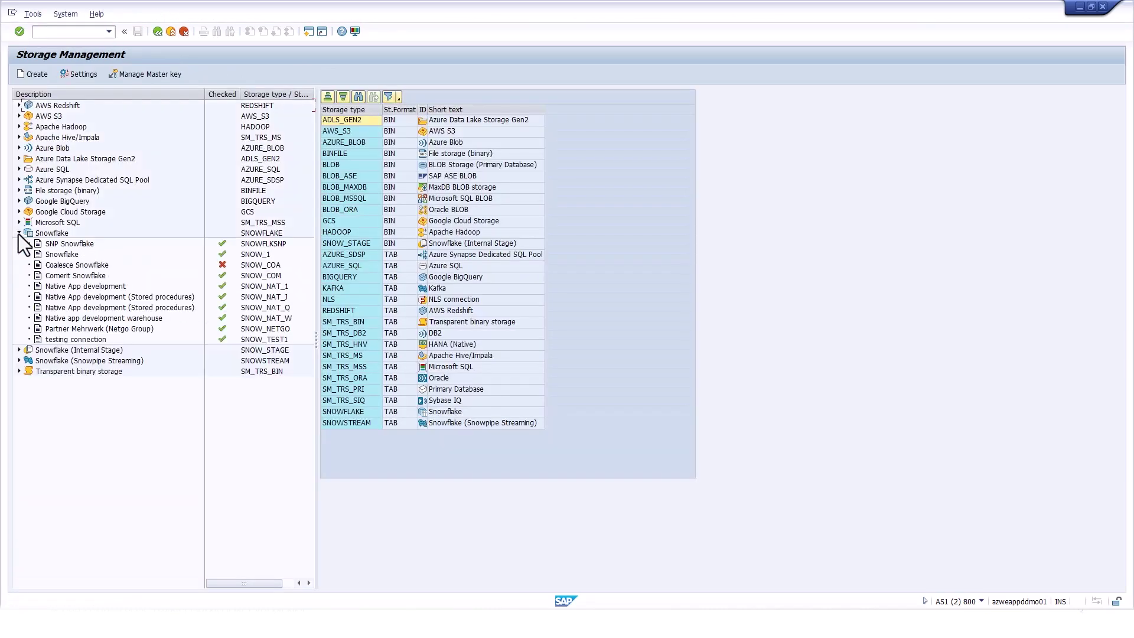
left_click(19, 350)
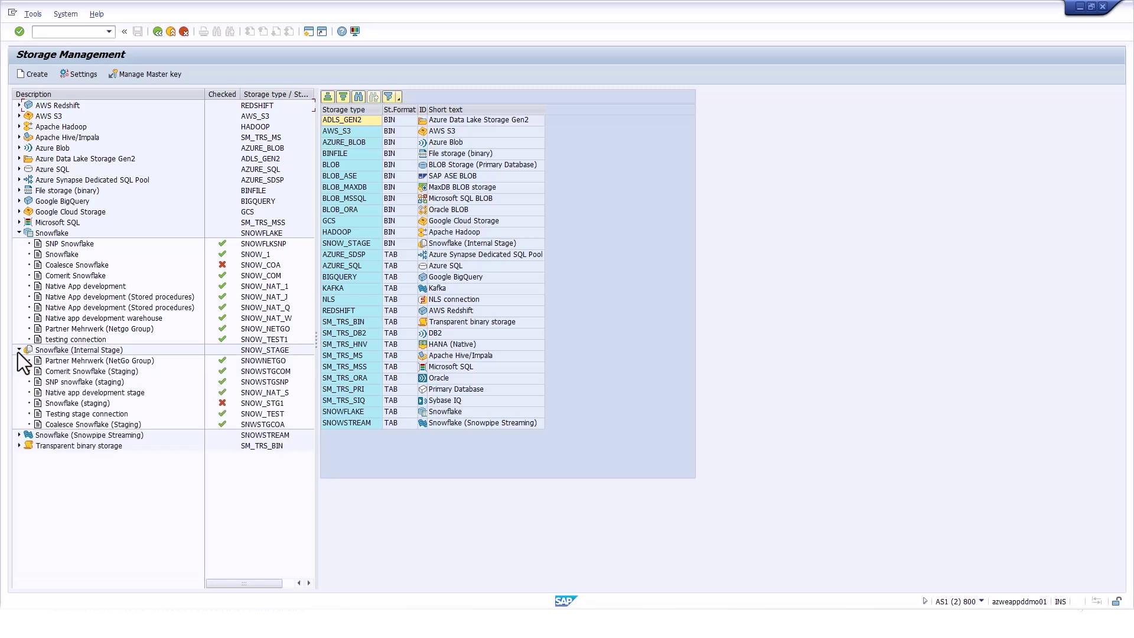
left_click(19, 435)
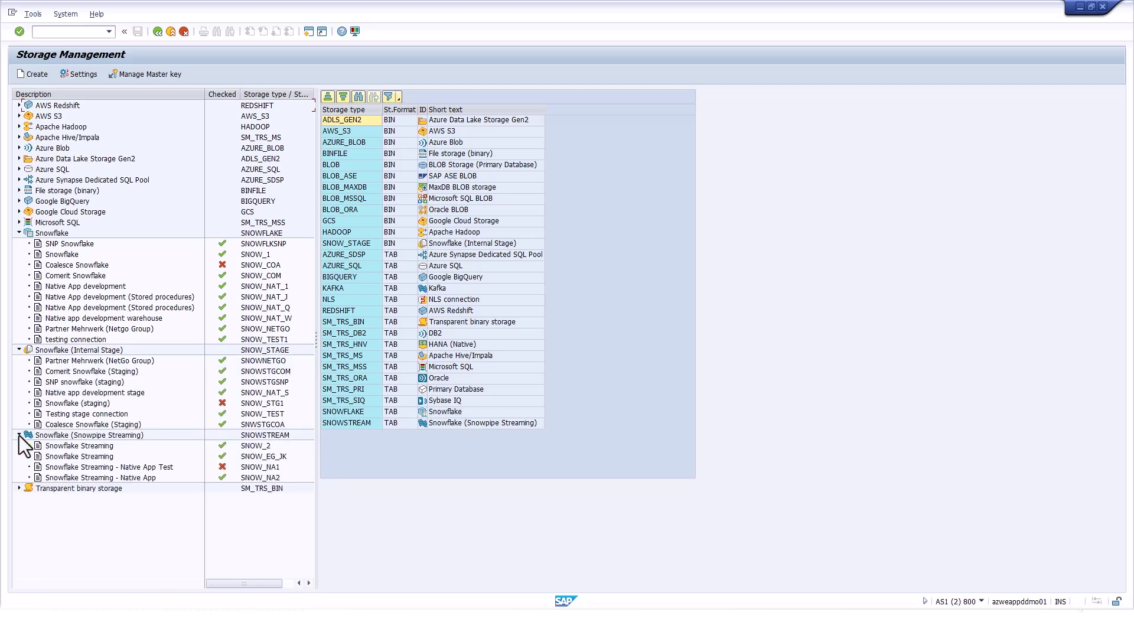
left_click(113, 476)
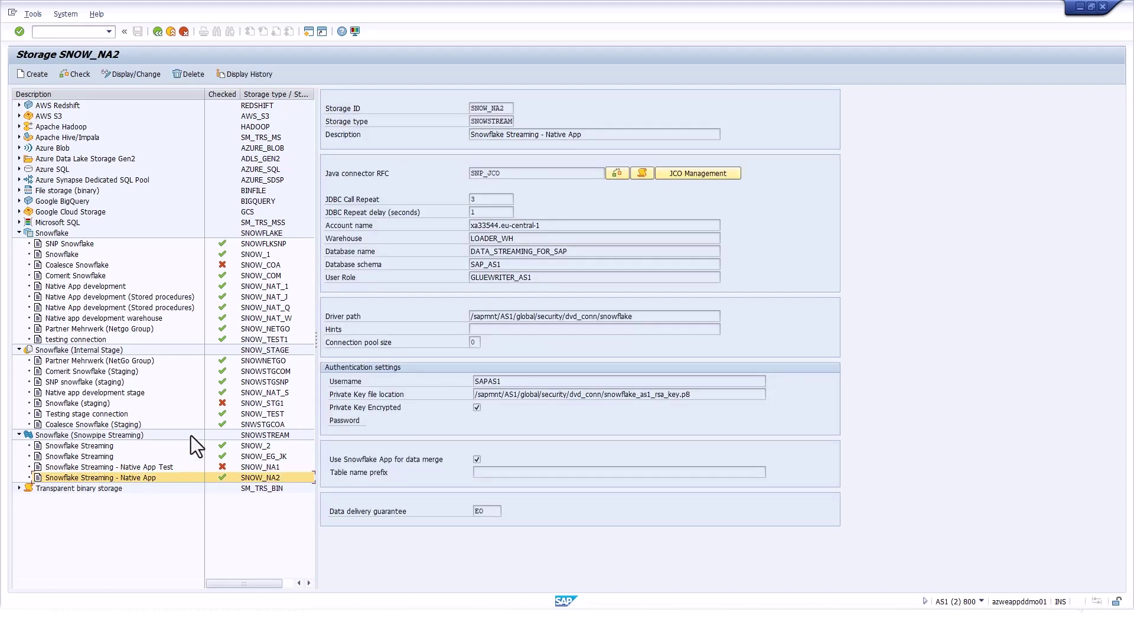
left_click(160, 31)
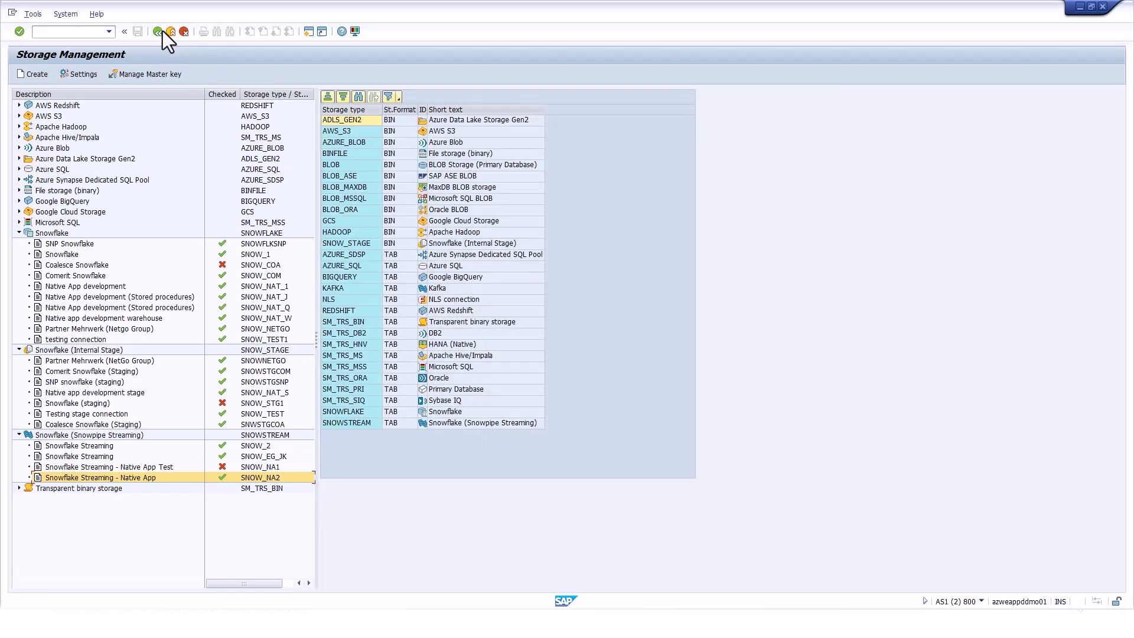
left_click(161, 31)
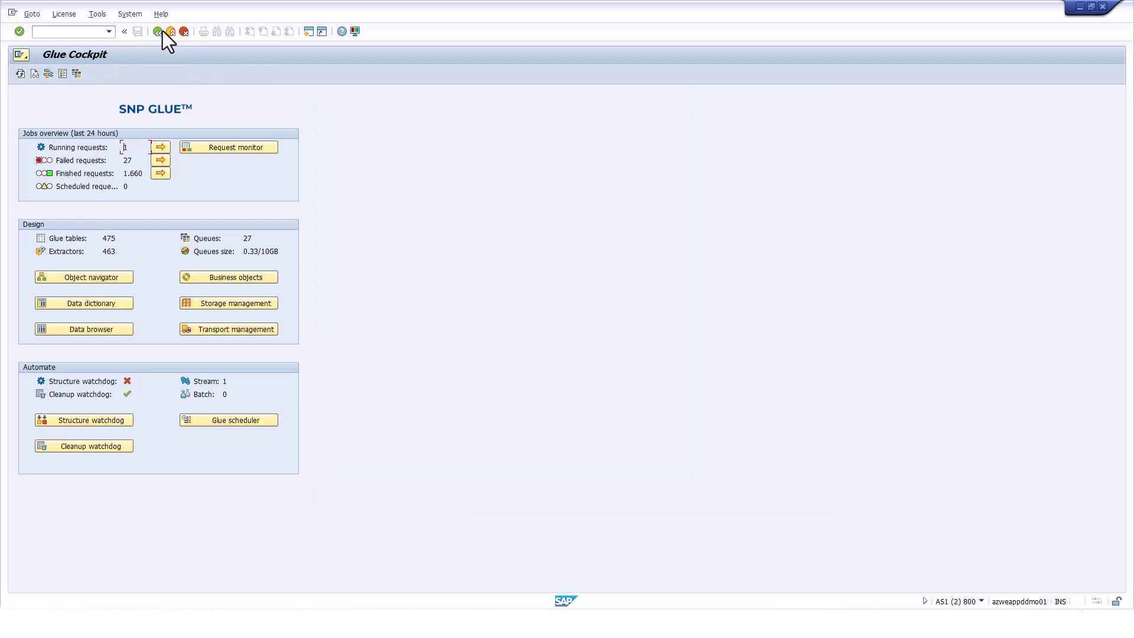
Refresh the cockpit, select SNOW_NA2 in the Glue scheduler, and open its Request monitor.
left_click(18, 76)
left_click(223, 421)
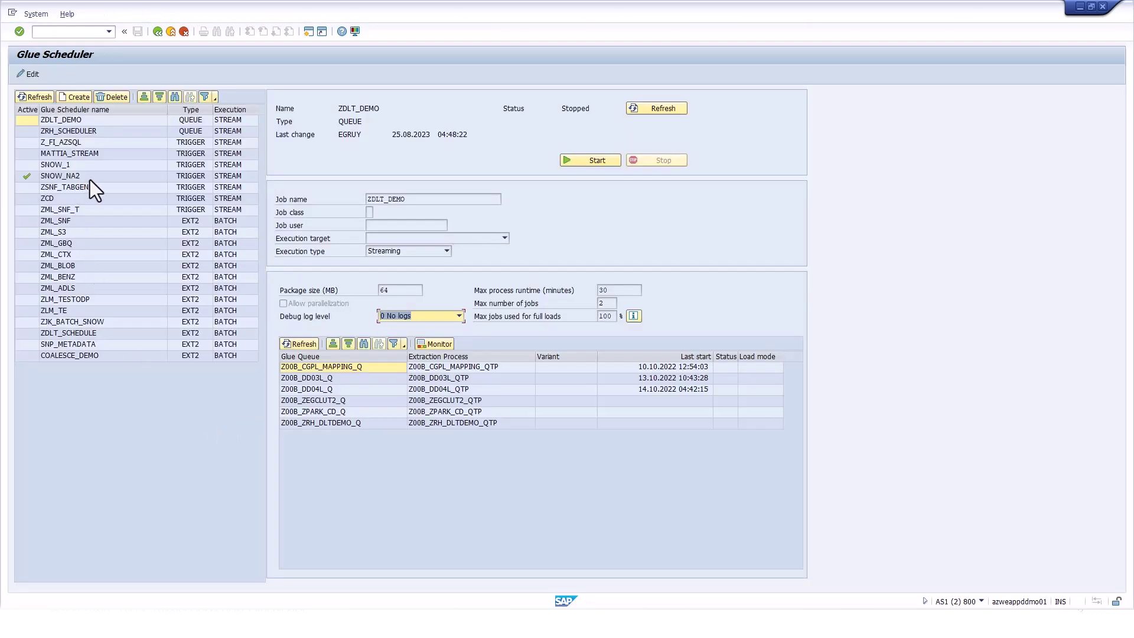
left_click(93, 178)
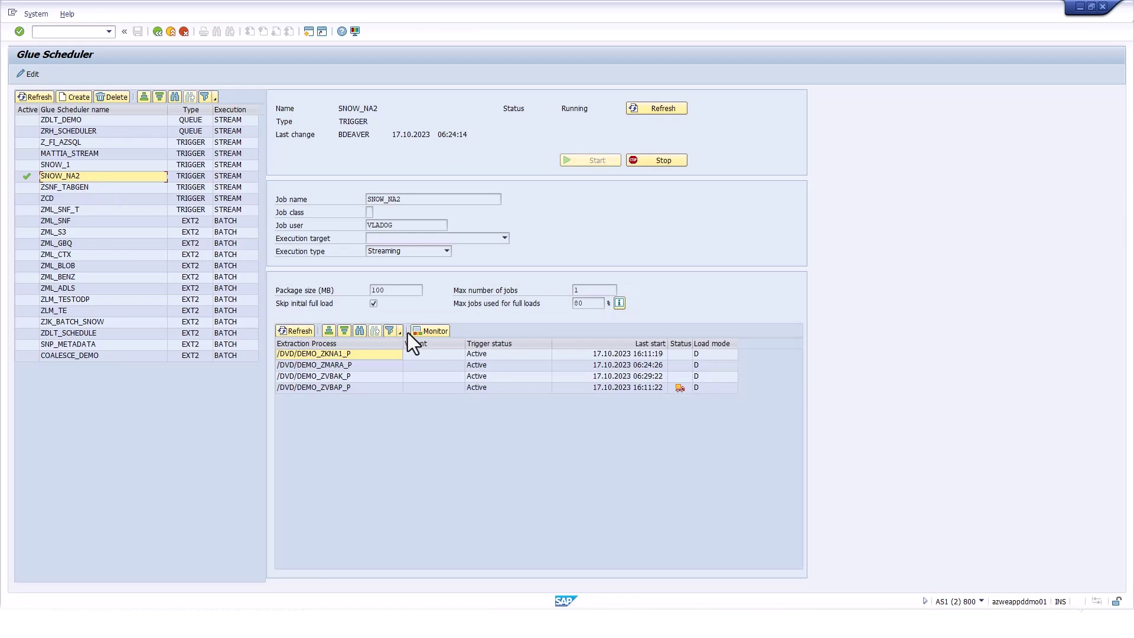
left_click(431, 333)
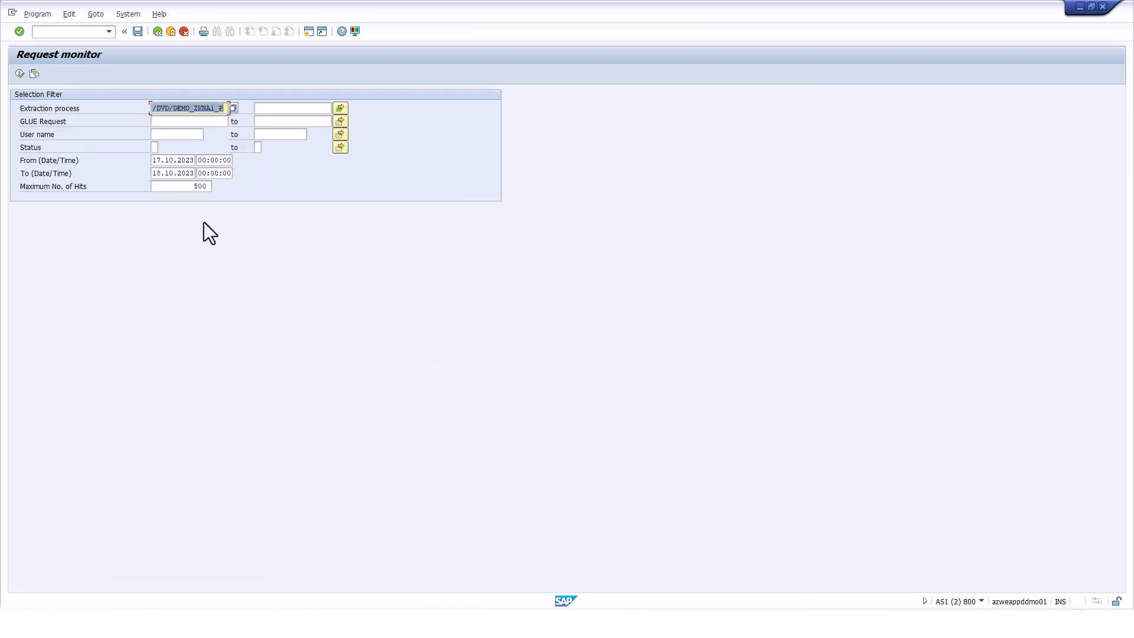
Run the Request monitor and refresh until requests 198.049 and 198.050 appear.
left_click(18, 75)
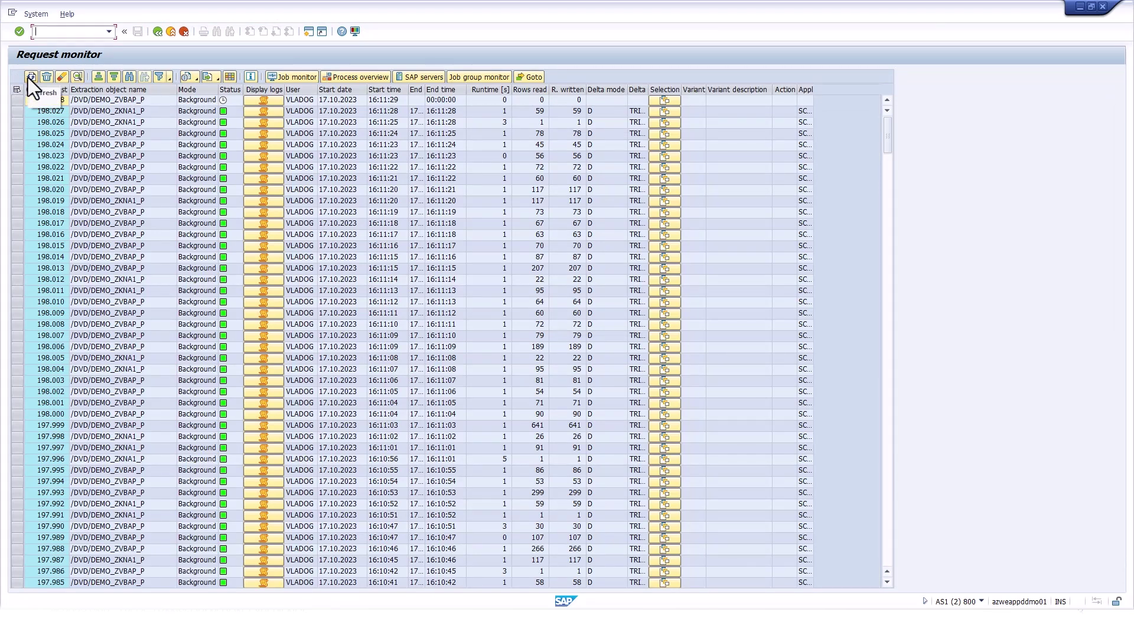
left_click(28, 77)
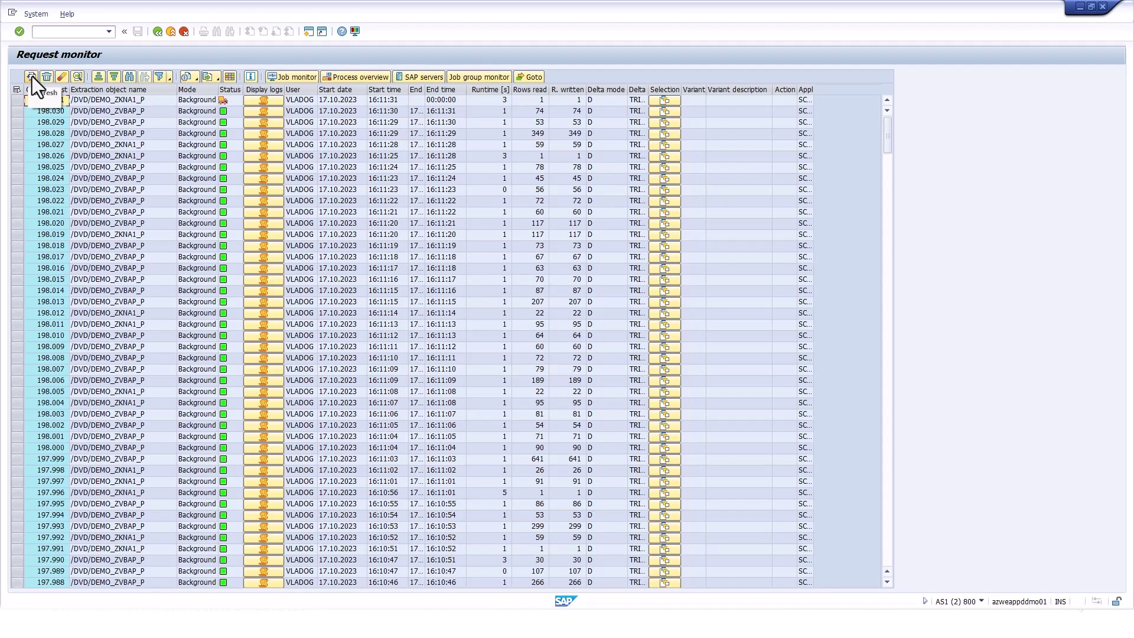
left_click(32, 77)
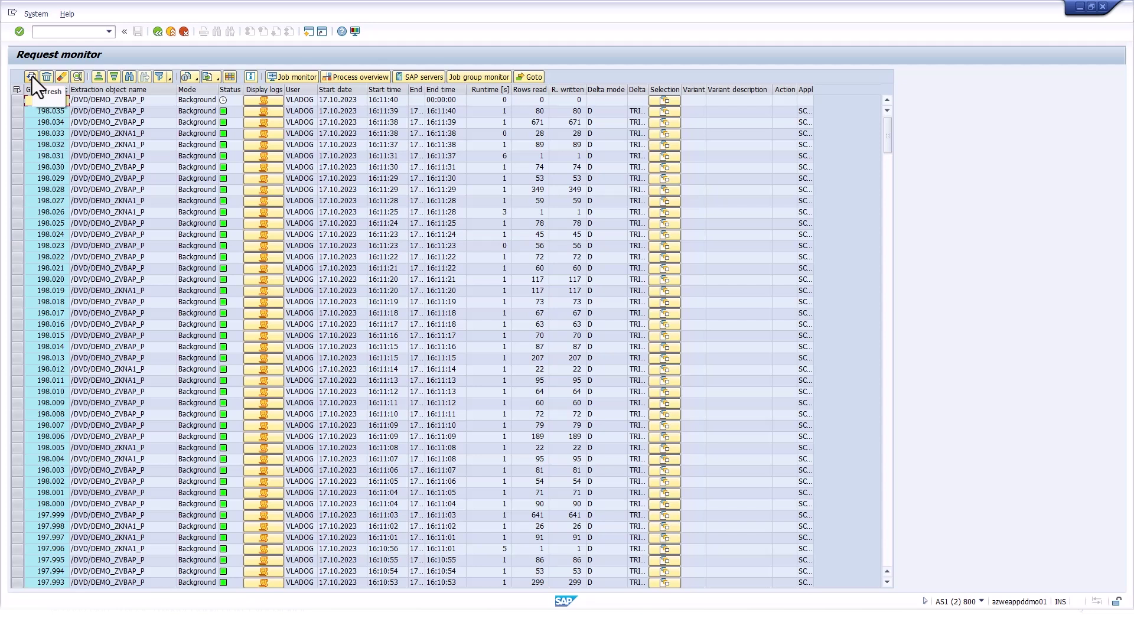
left_click(32, 77)
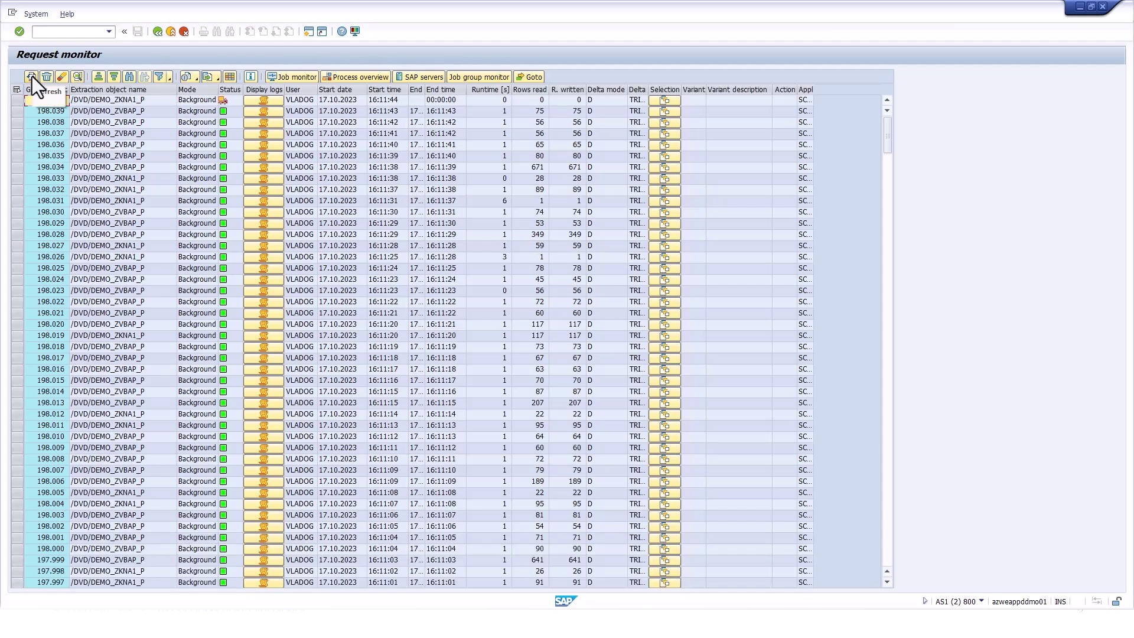
left_click(31, 77)
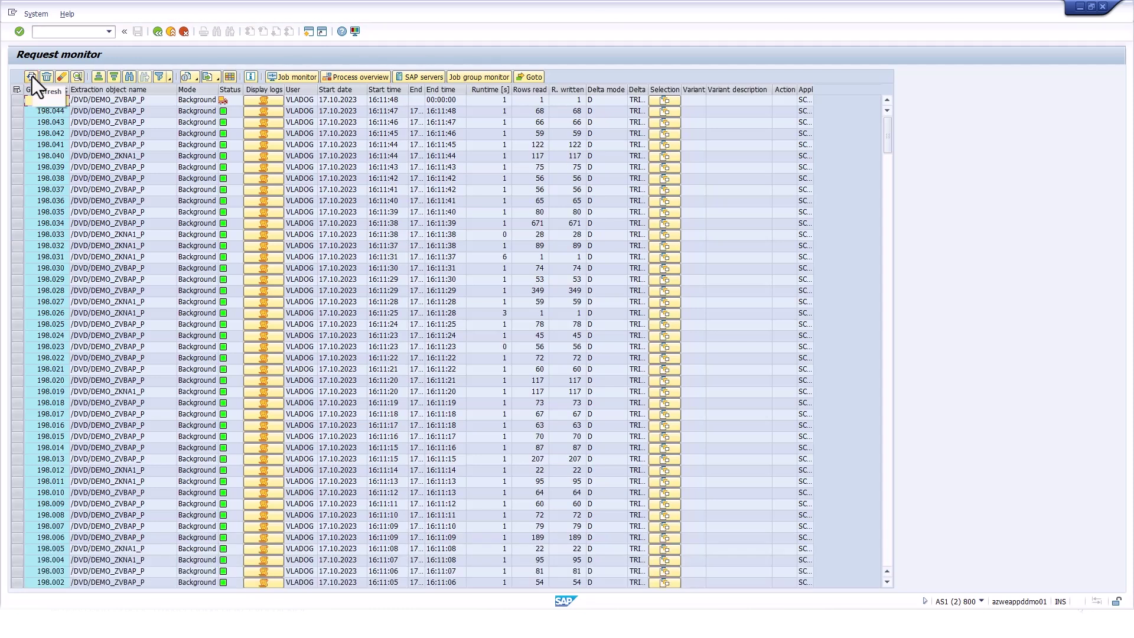
left_click(32, 76)
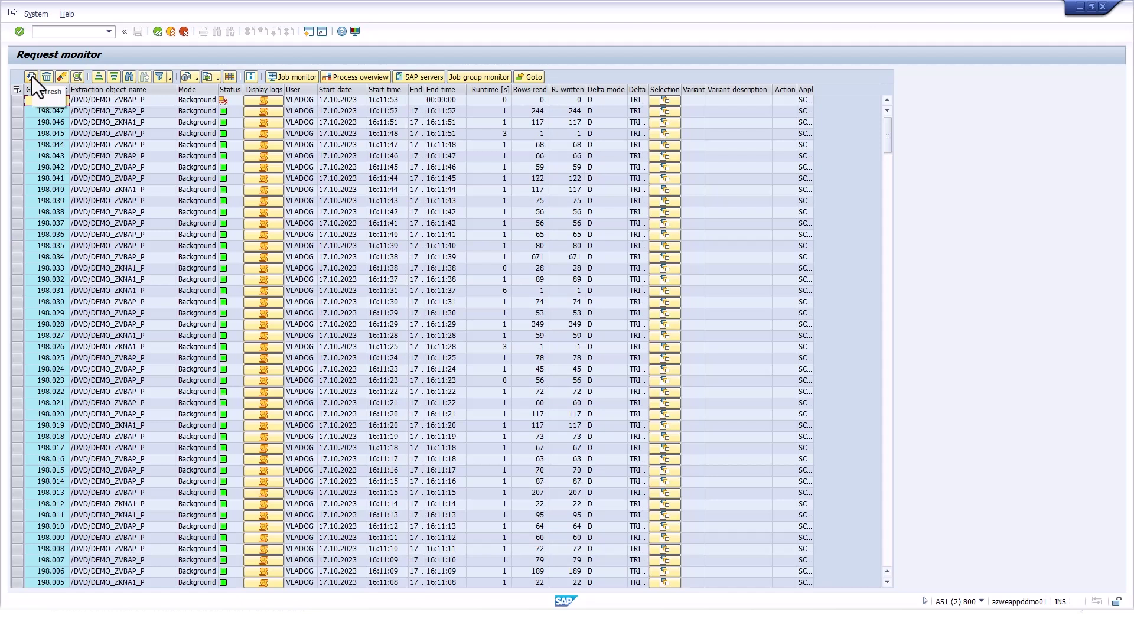
left_click(32, 76)
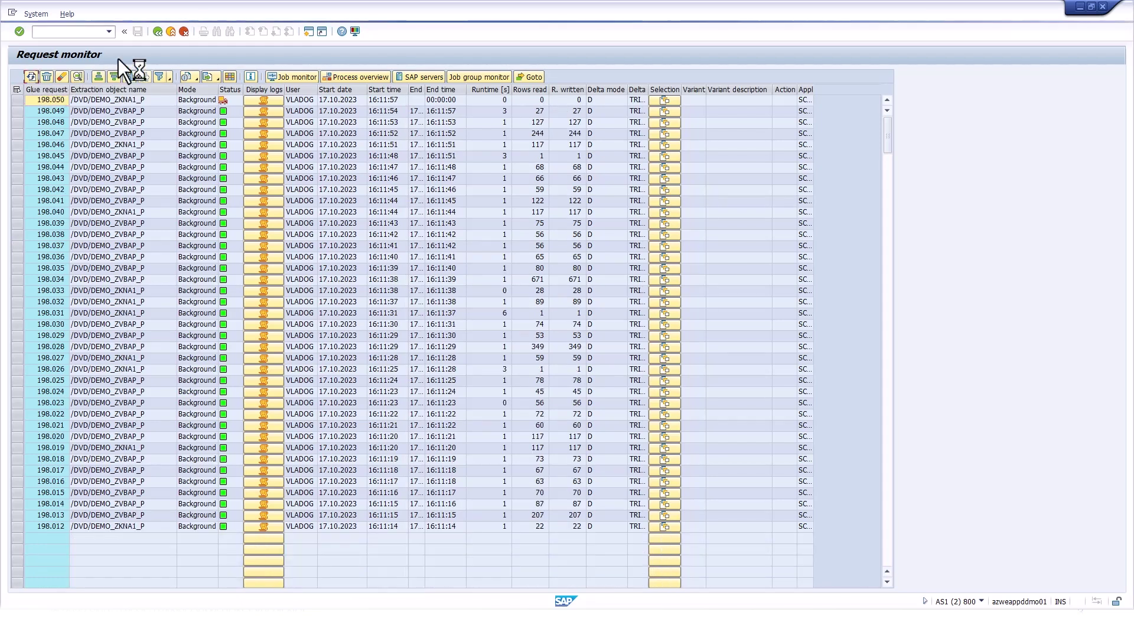
Leave the Request monitor and Glue Scheduler for the cockpit overview.
left_click(158, 31)
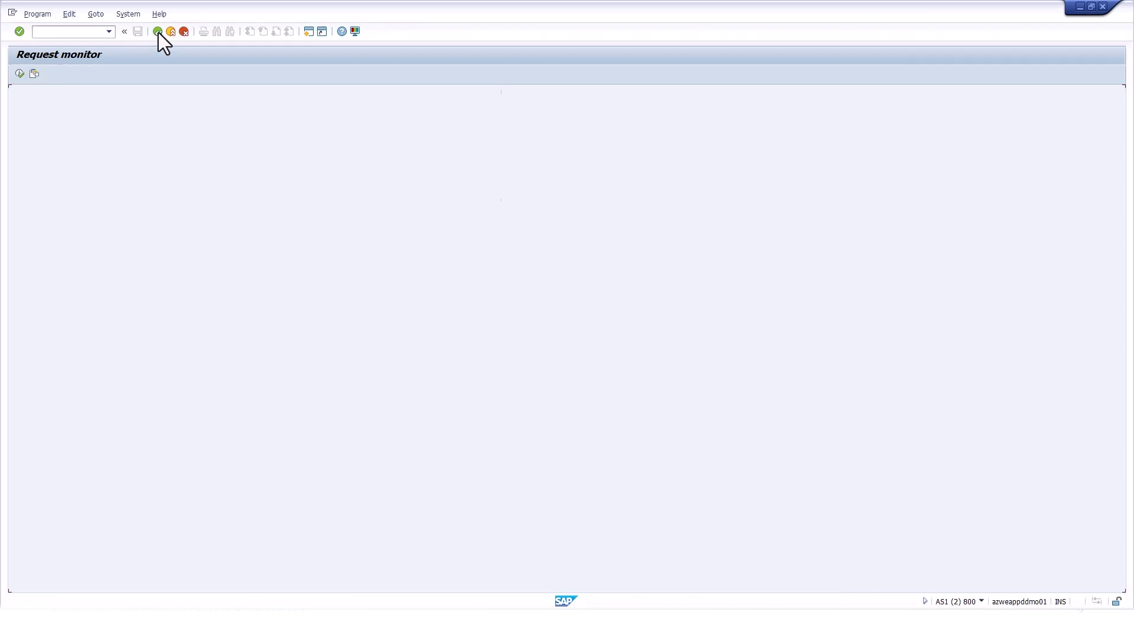
left_click(171, 32)
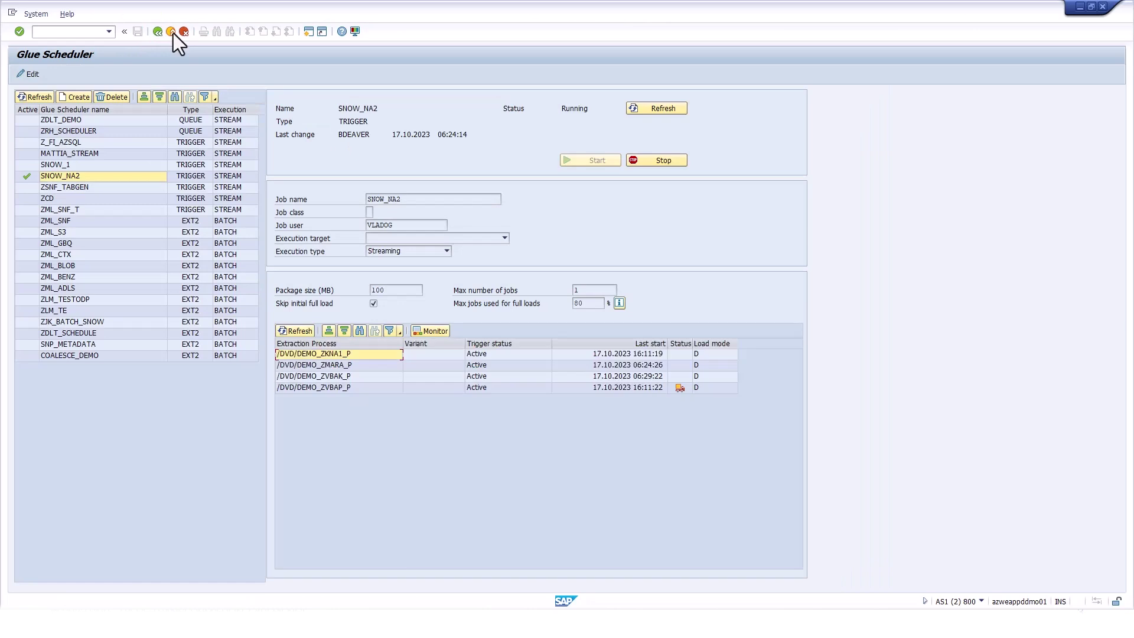
left_click(172, 33)
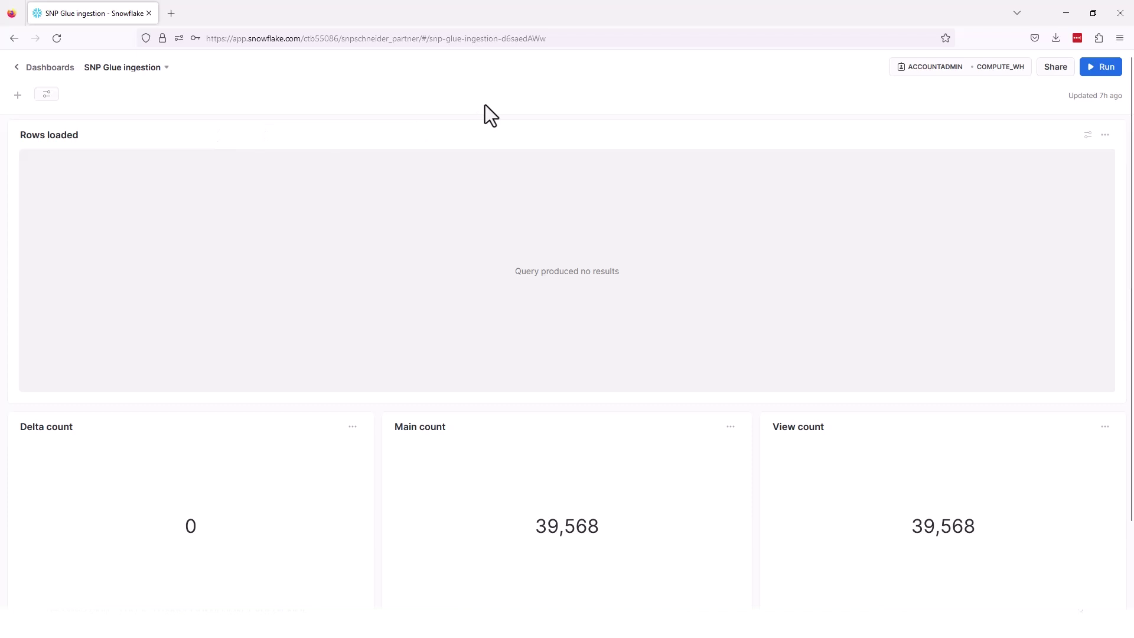
Rerun the dashboard repeatedly until it shows Delta 2,431, Main 56,073 and View 58,504.
left_click(1098, 69)
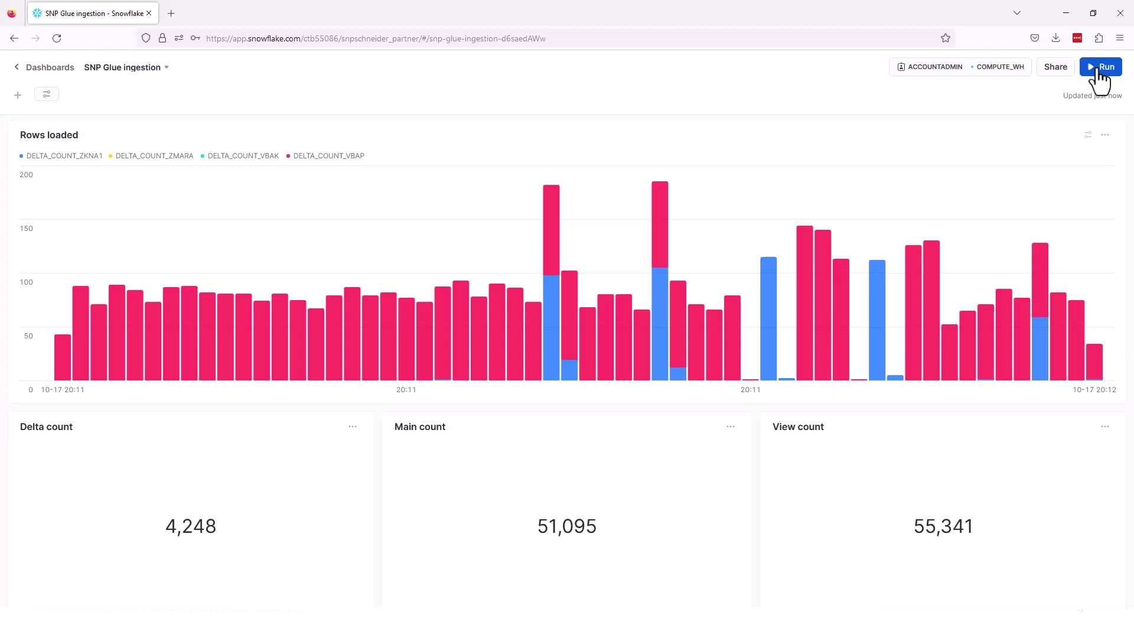
left_click(1098, 70)
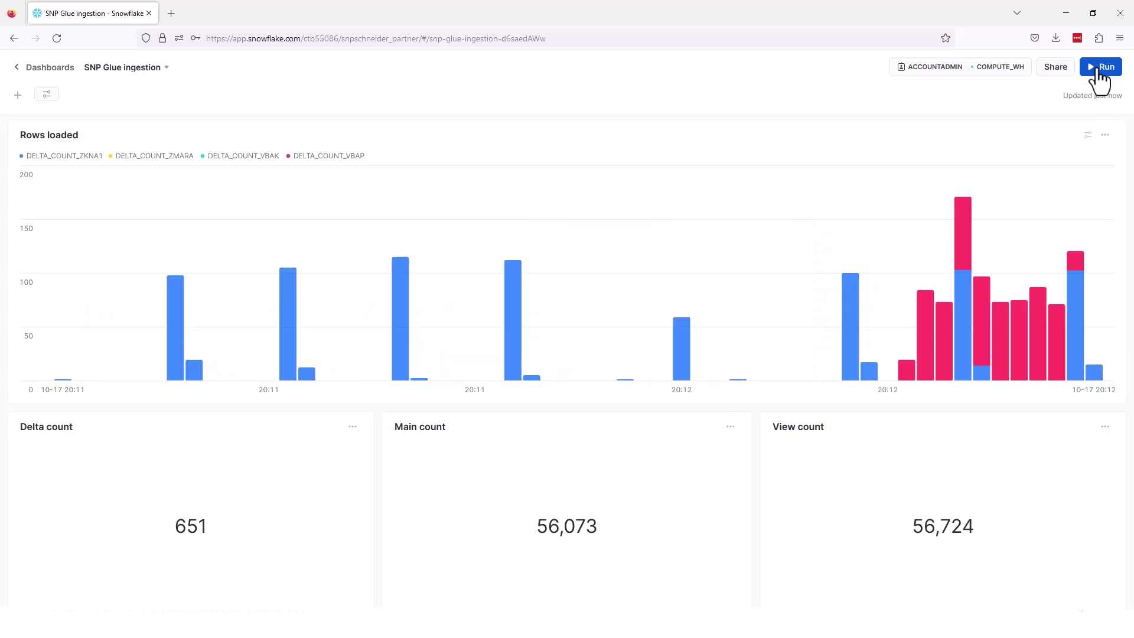
left_click(1100, 70)
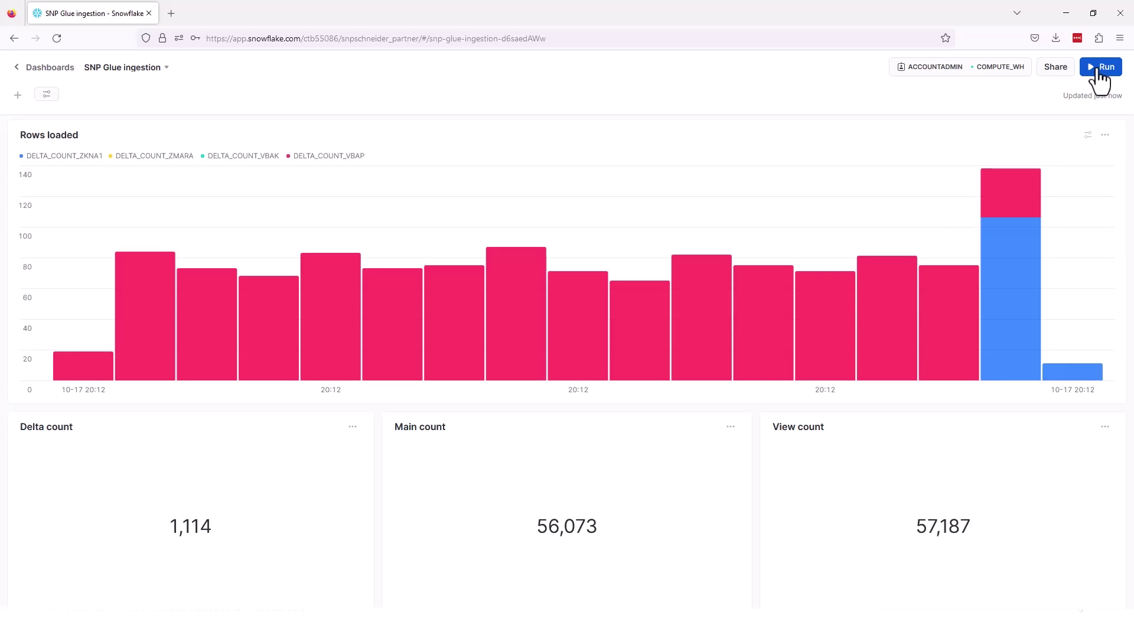
left_click(1099, 69)
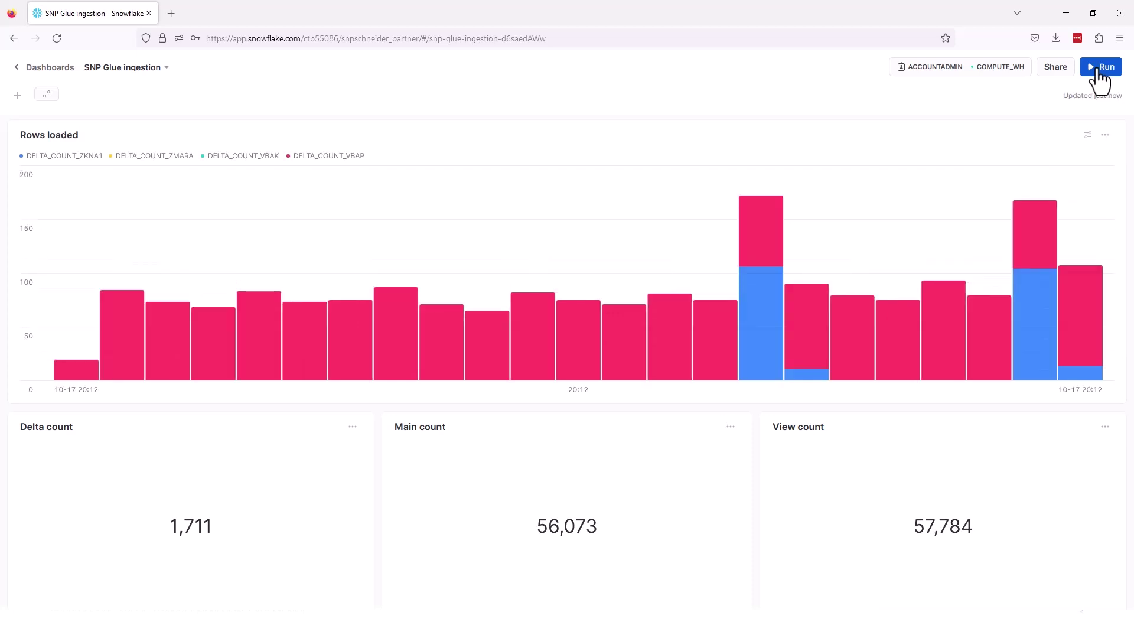
left_click(1099, 70)
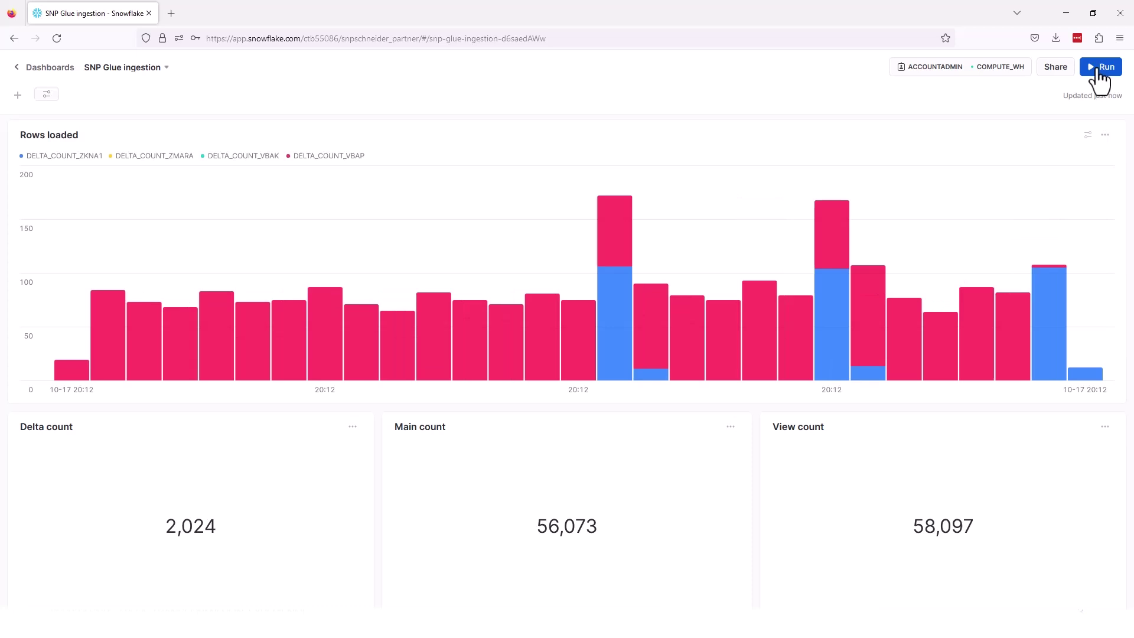
left_click(1099, 69)
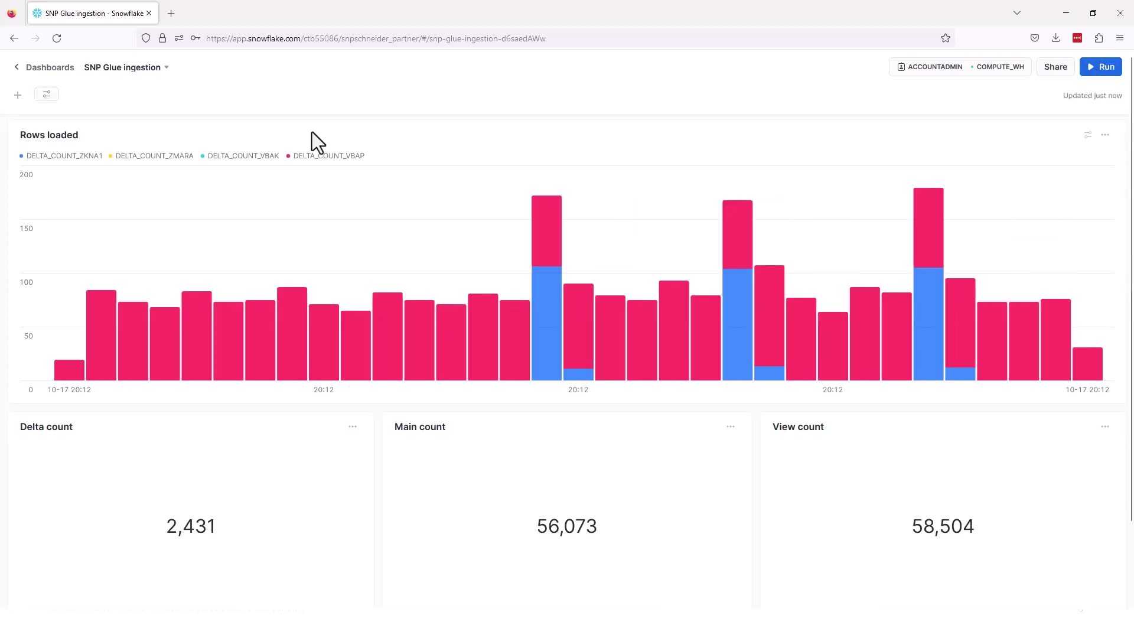
left_click(59, 67)
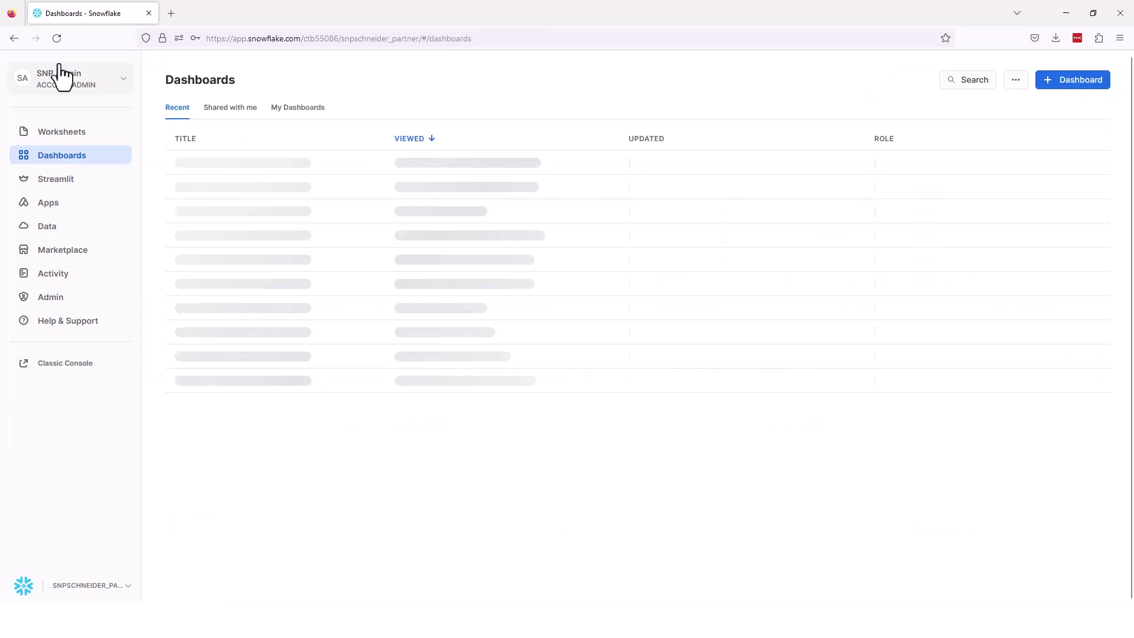
left_click(48, 203)
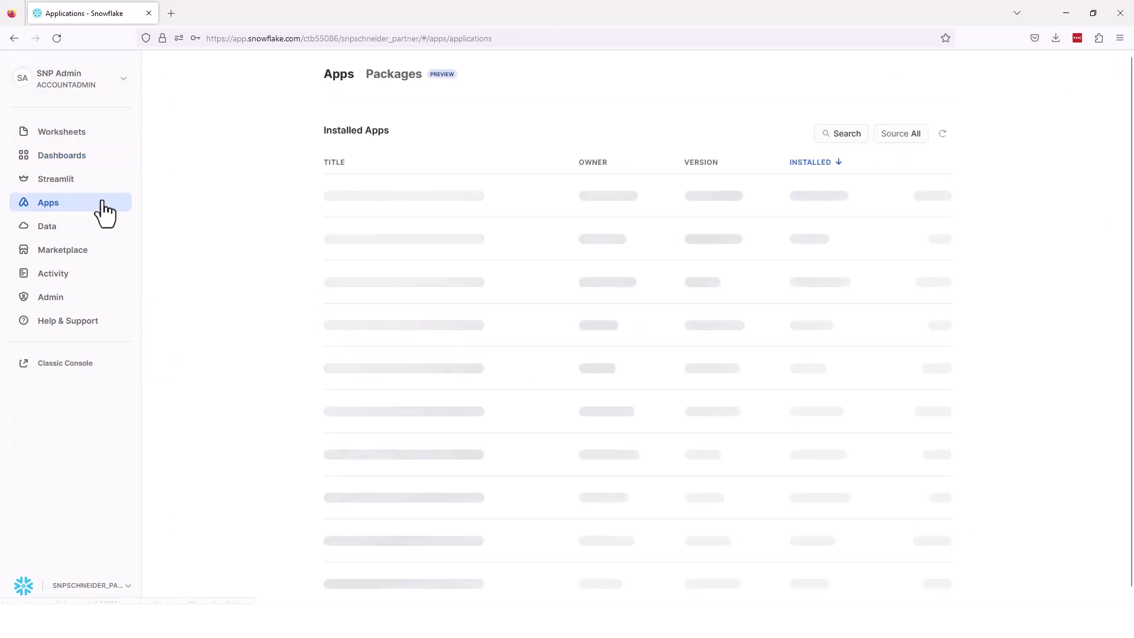
left_click(380, 206)
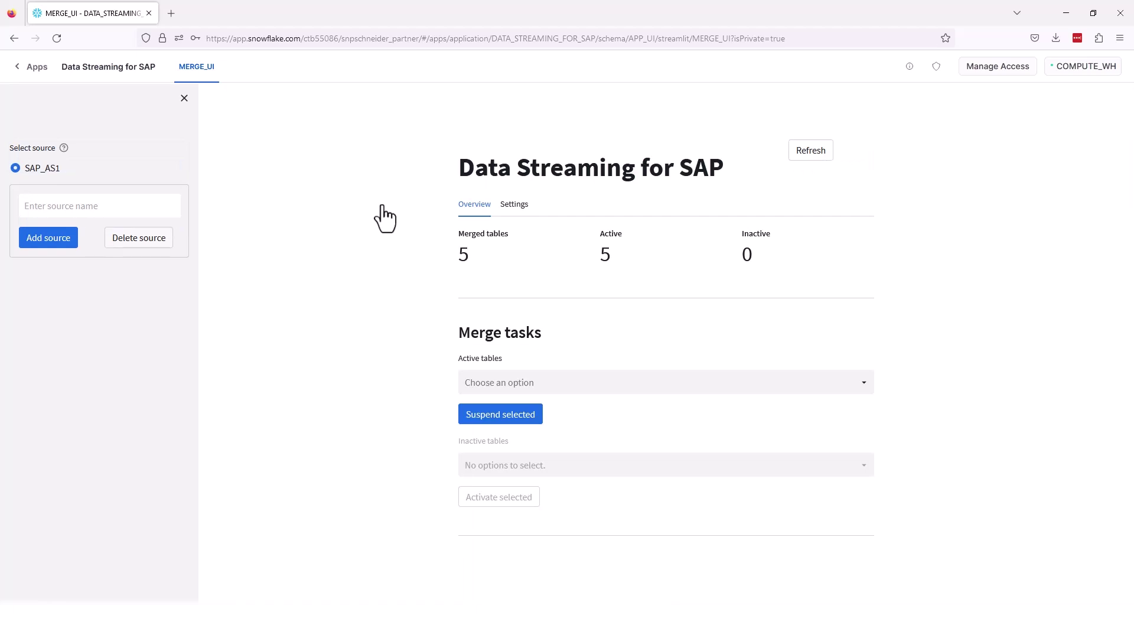
left_click(519, 208)
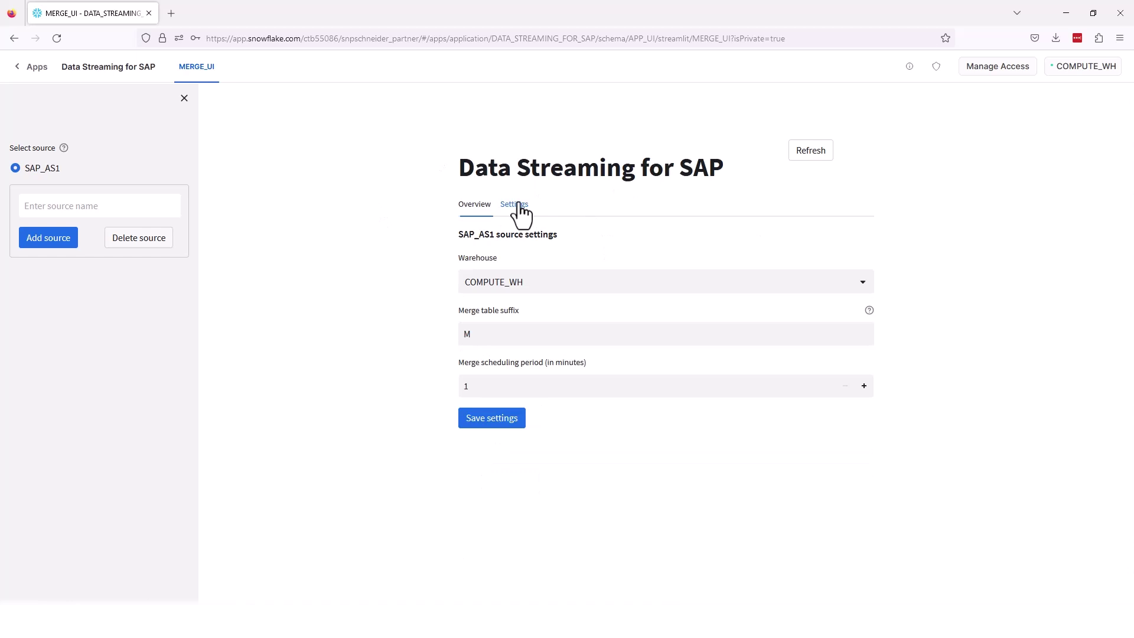
left_click(467, 207)
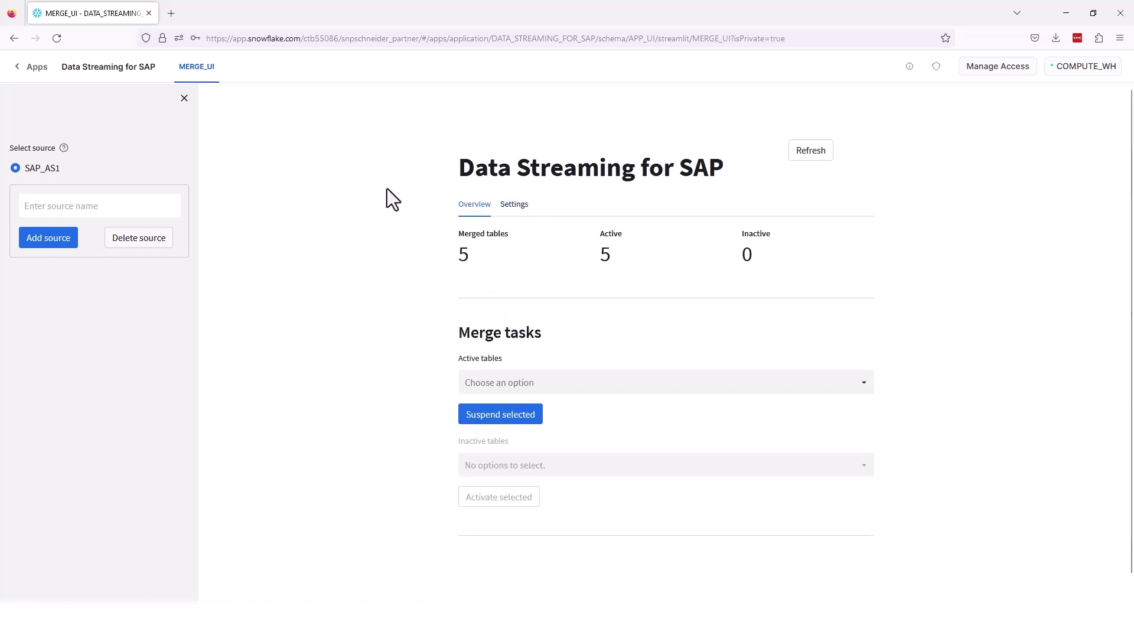
left_click(31, 68)
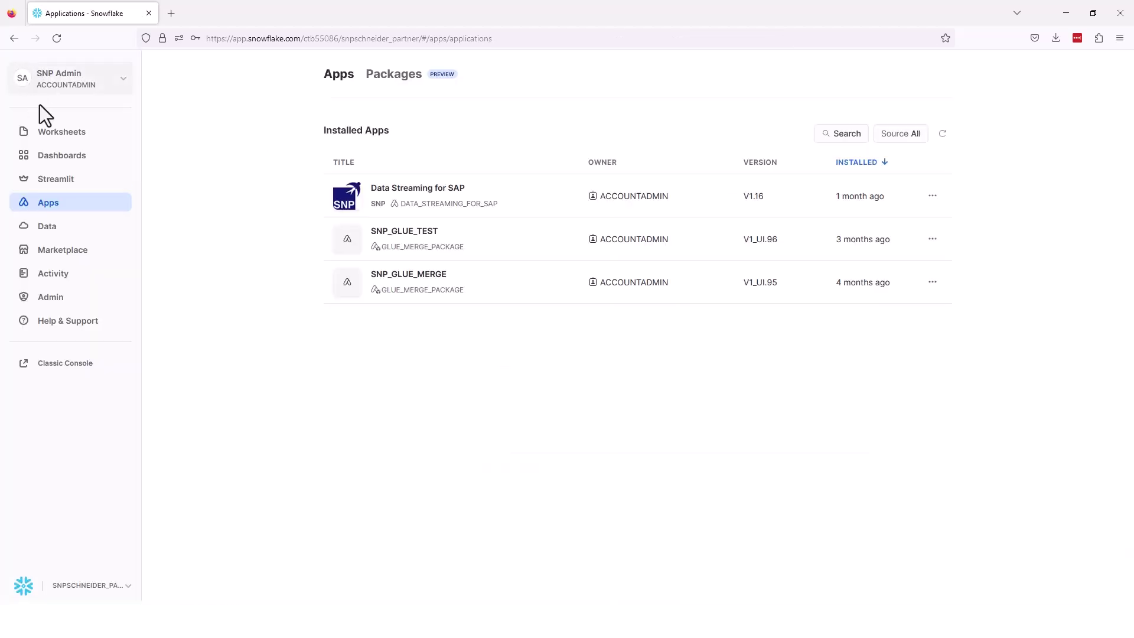
left_click(51, 157)
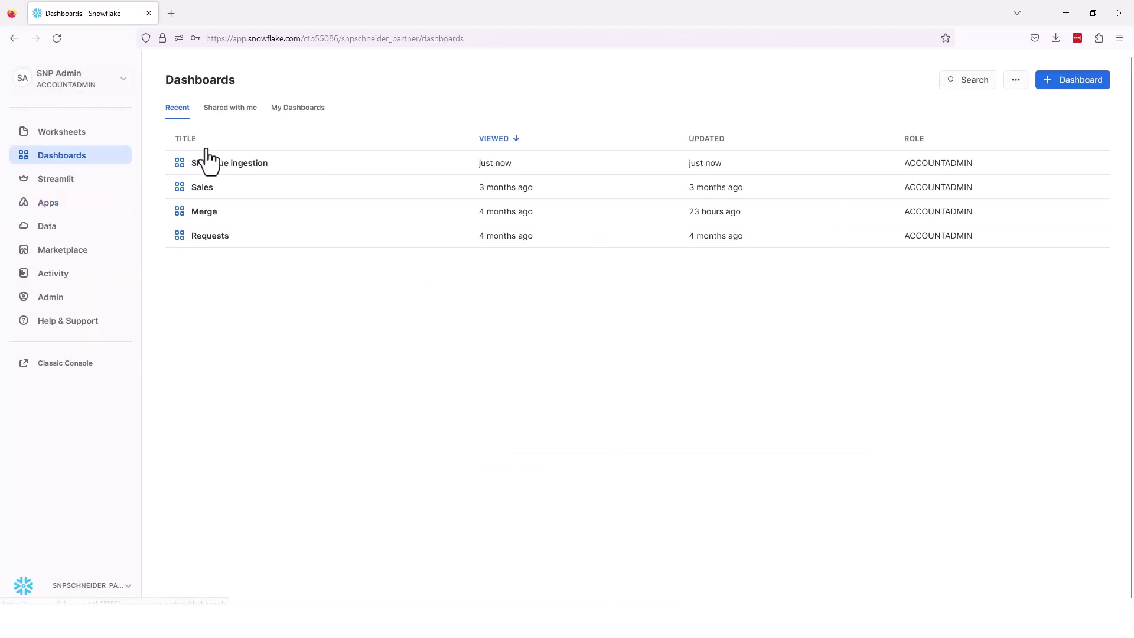
left_click(243, 166)
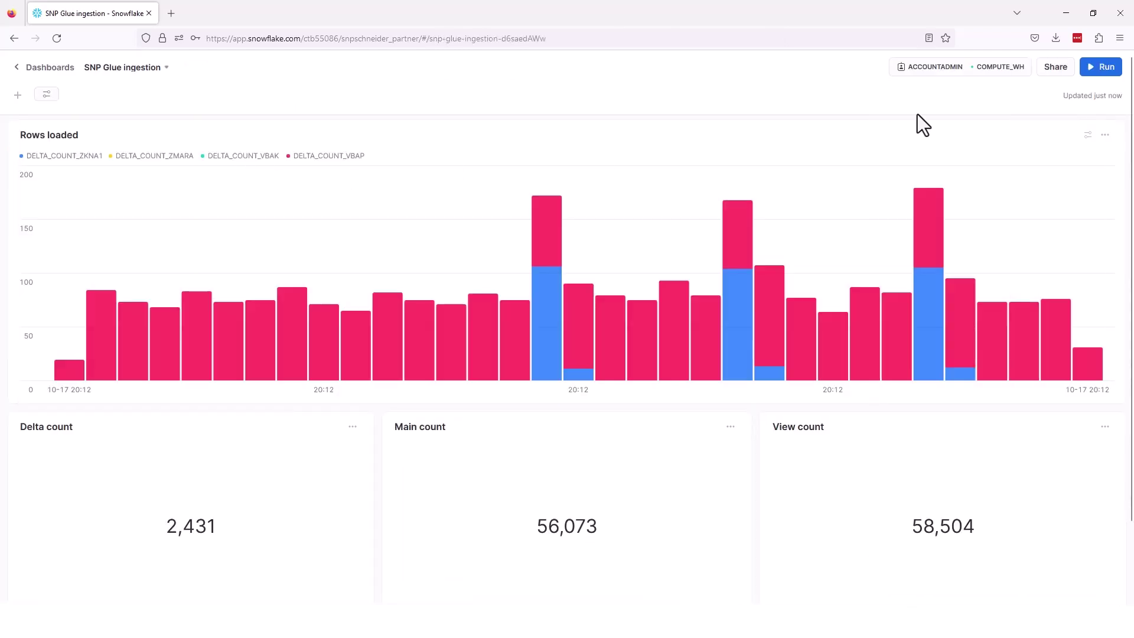
Rerun all dashboard tiles until counts reach Delta 4,097, Main 60,400 and View 63,877.
left_click(1097, 68)
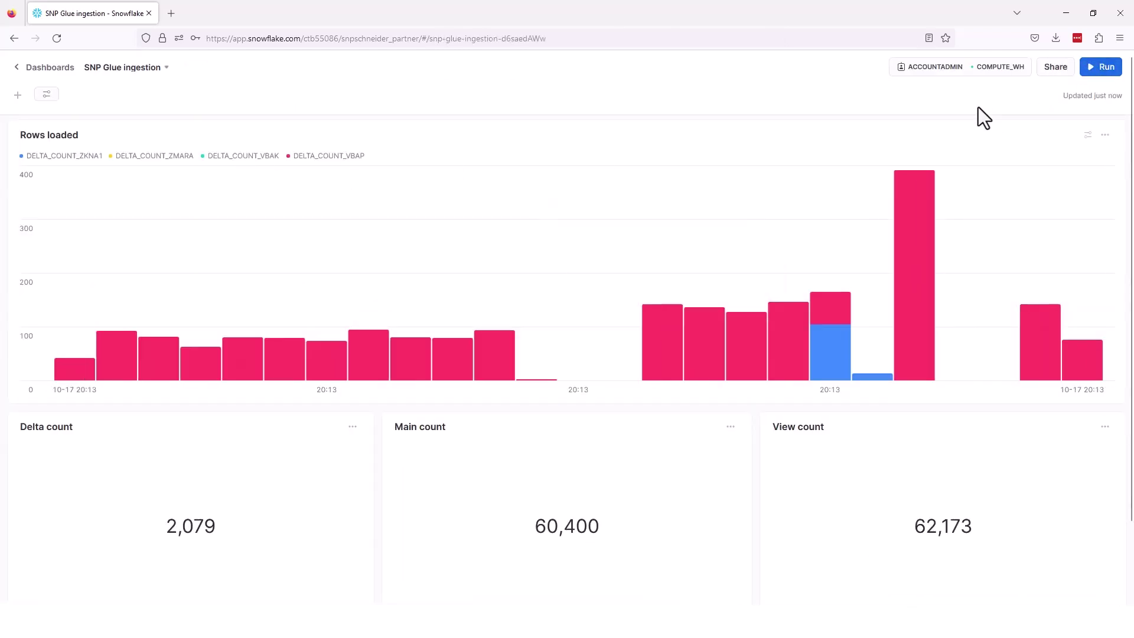
left_click(1101, 68)
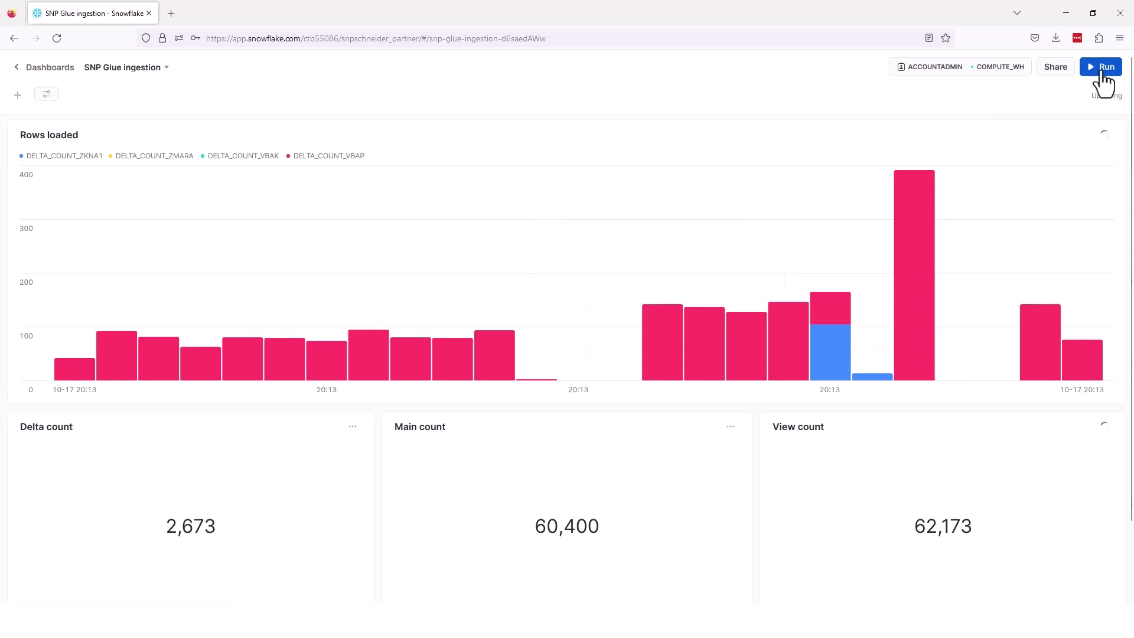
left_click(1102, 69)
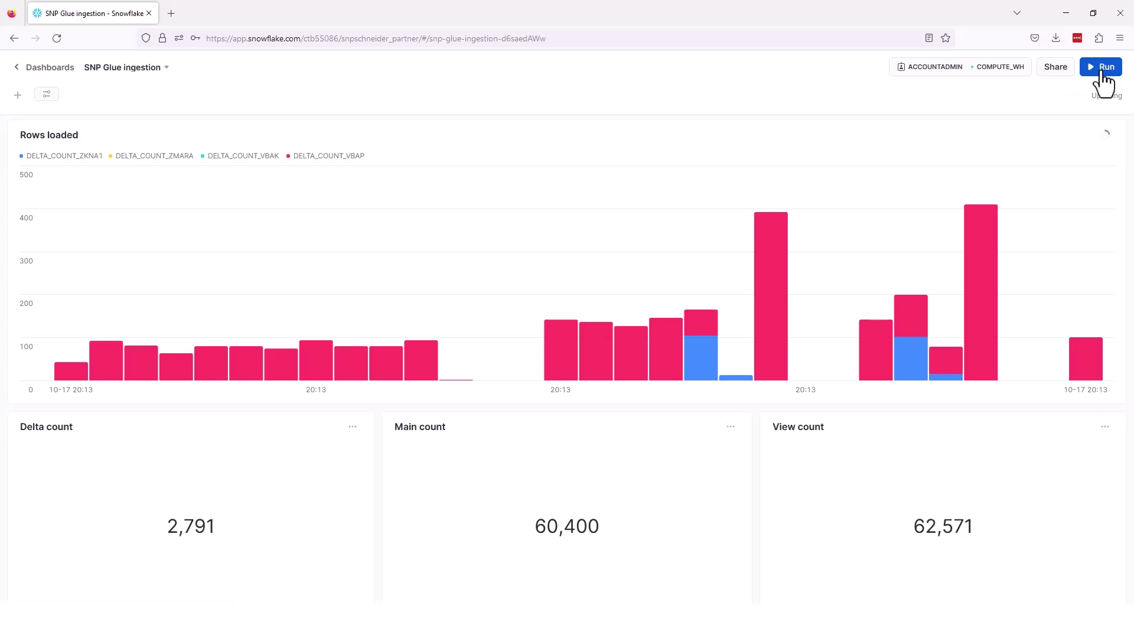
left_click(1102, 70)
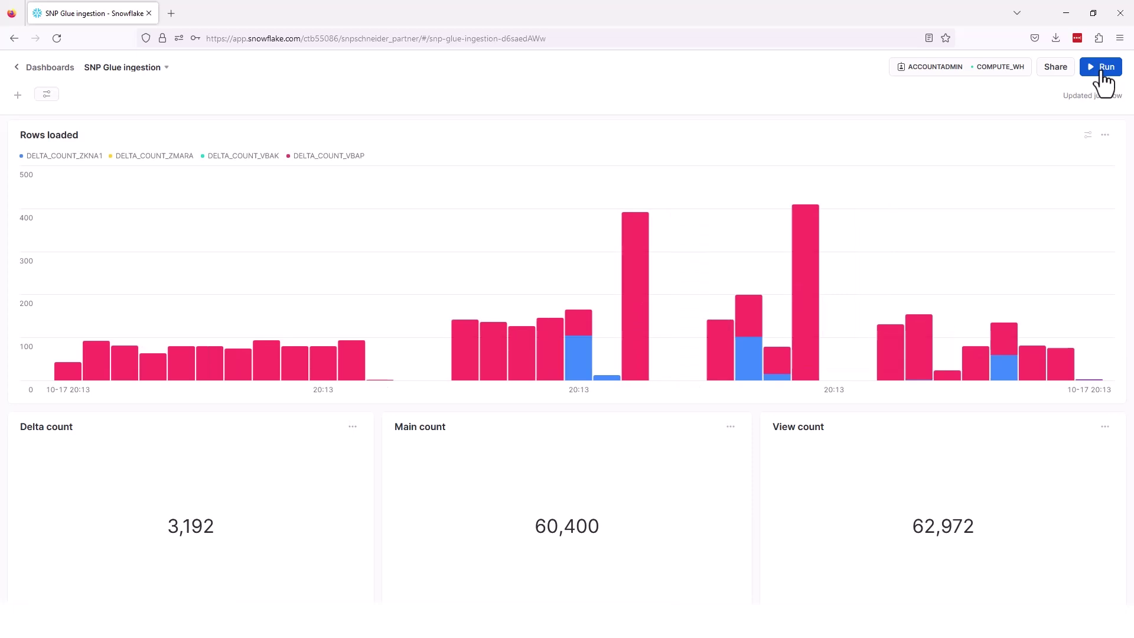
left_click(1102, 70)
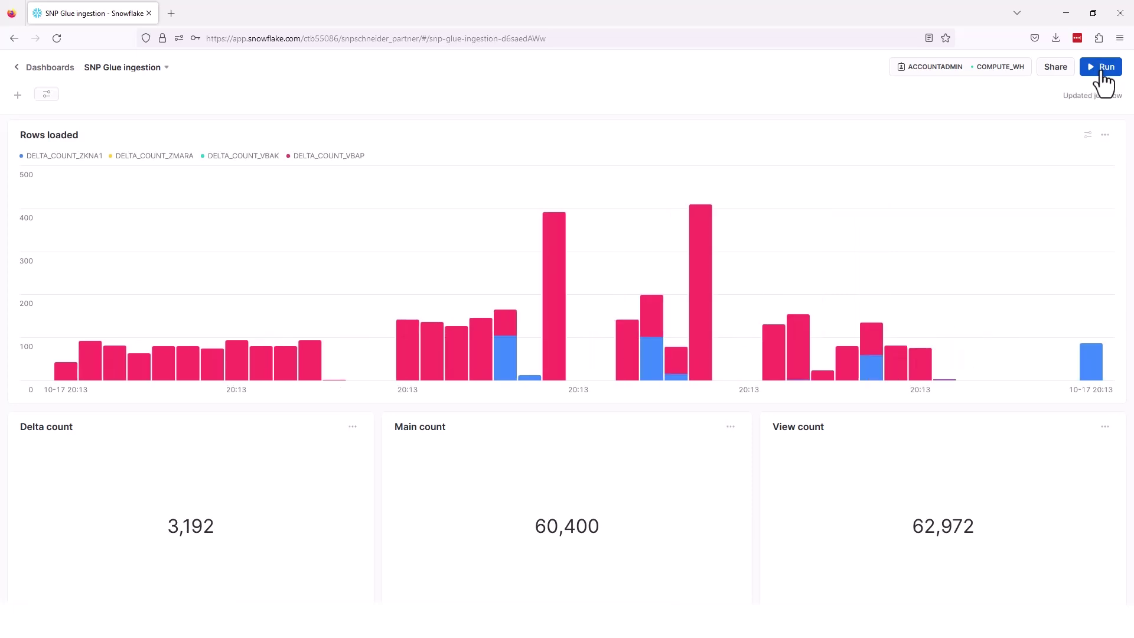
left_click(1102, 71)
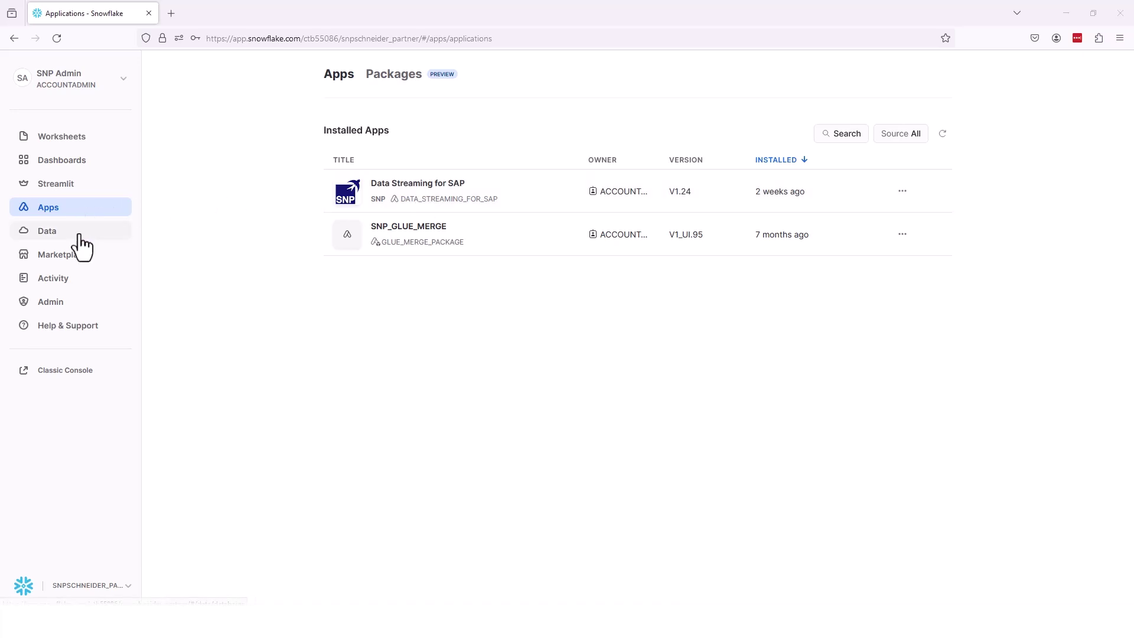
Search the Marketplace for 'SAP', open SNP Glue Connector for SAP, and expand its description.
left_click(65, 259)
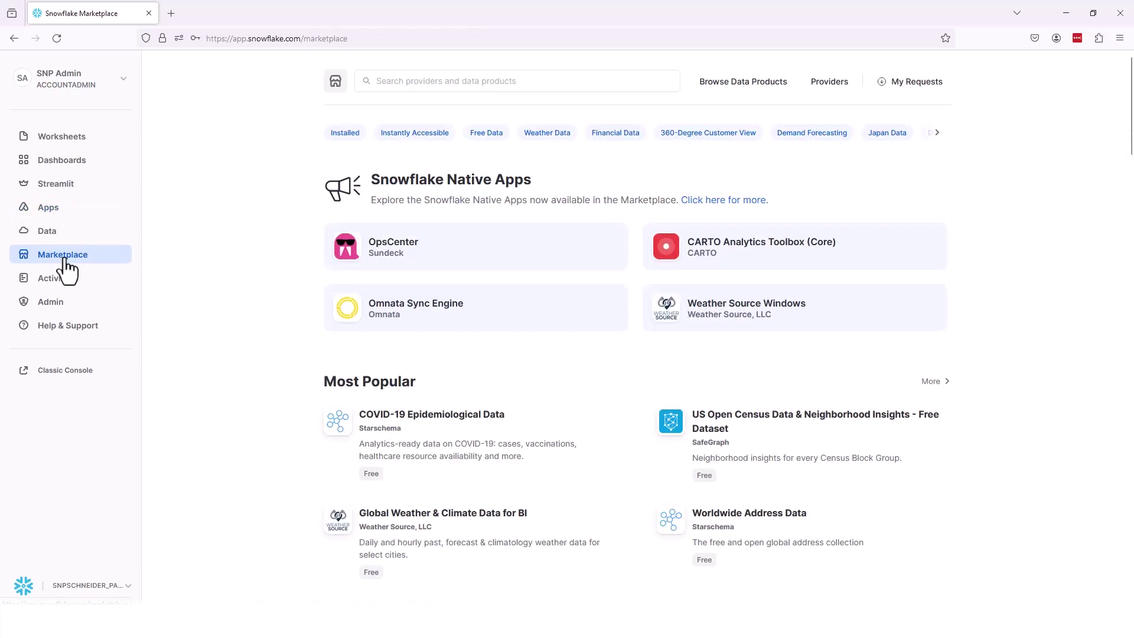
left_click(410, 81)
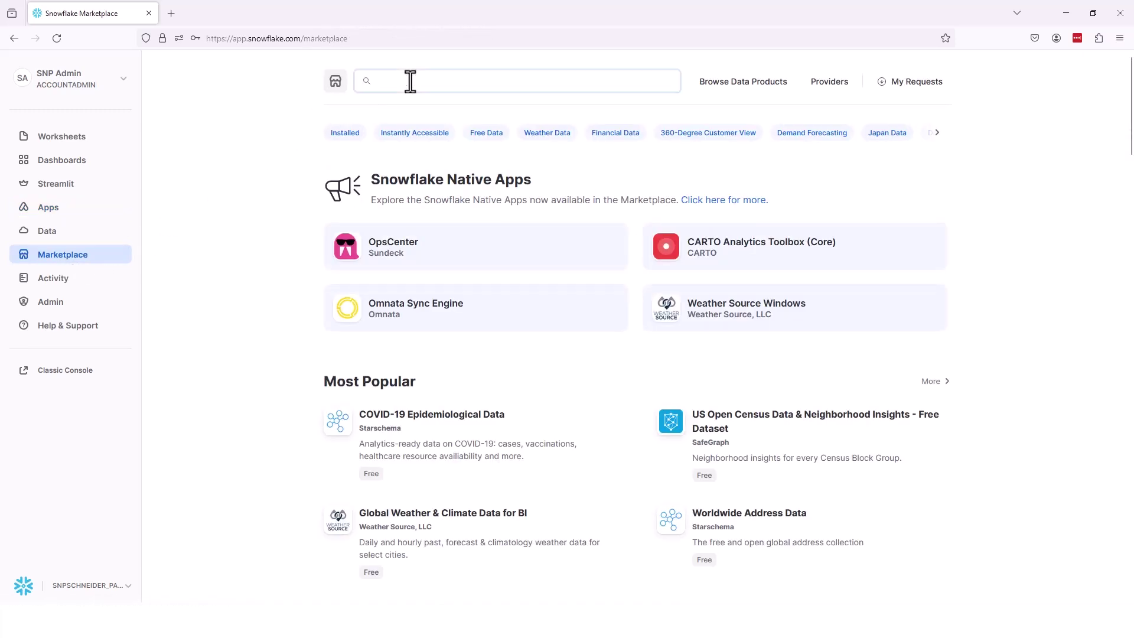
type("SAP")
key("Return")
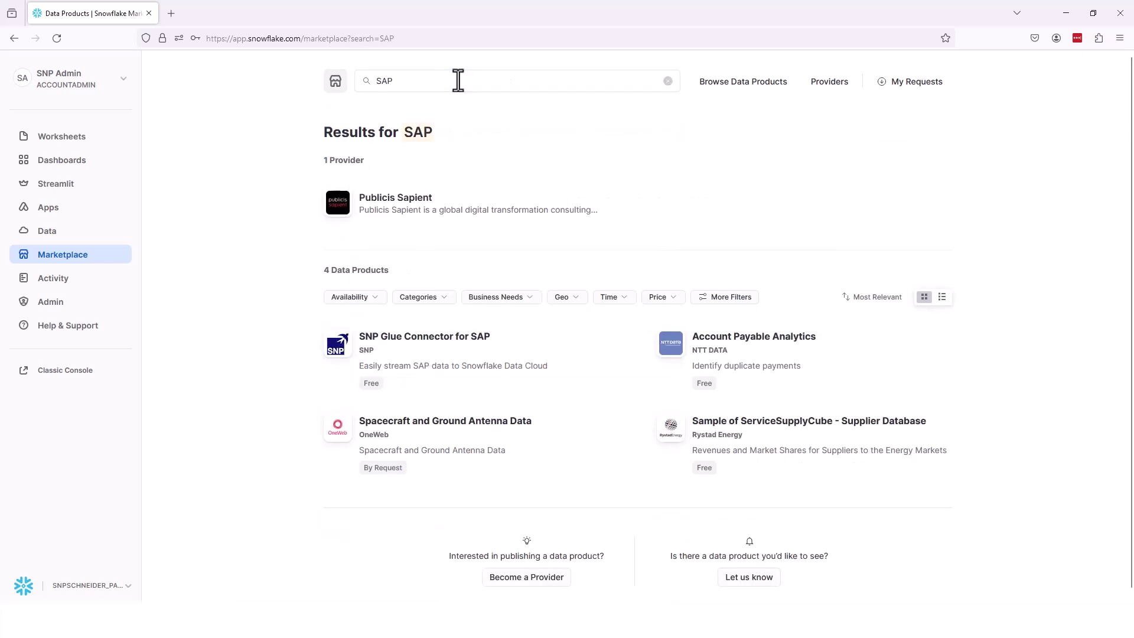
left_click(372, 357)
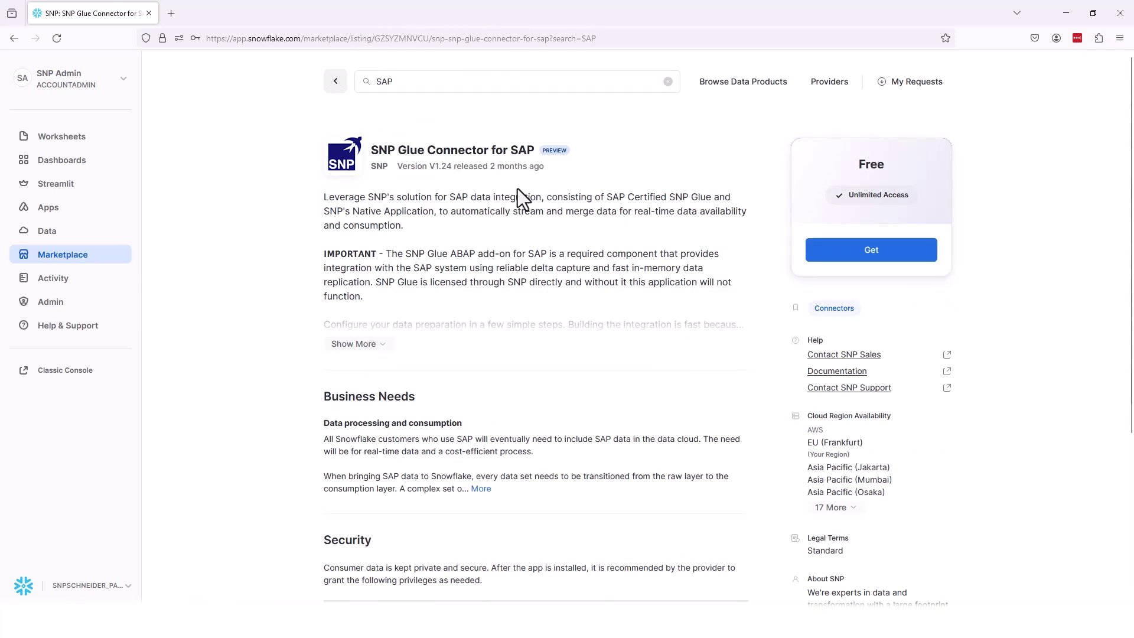
left_click(358, 344)
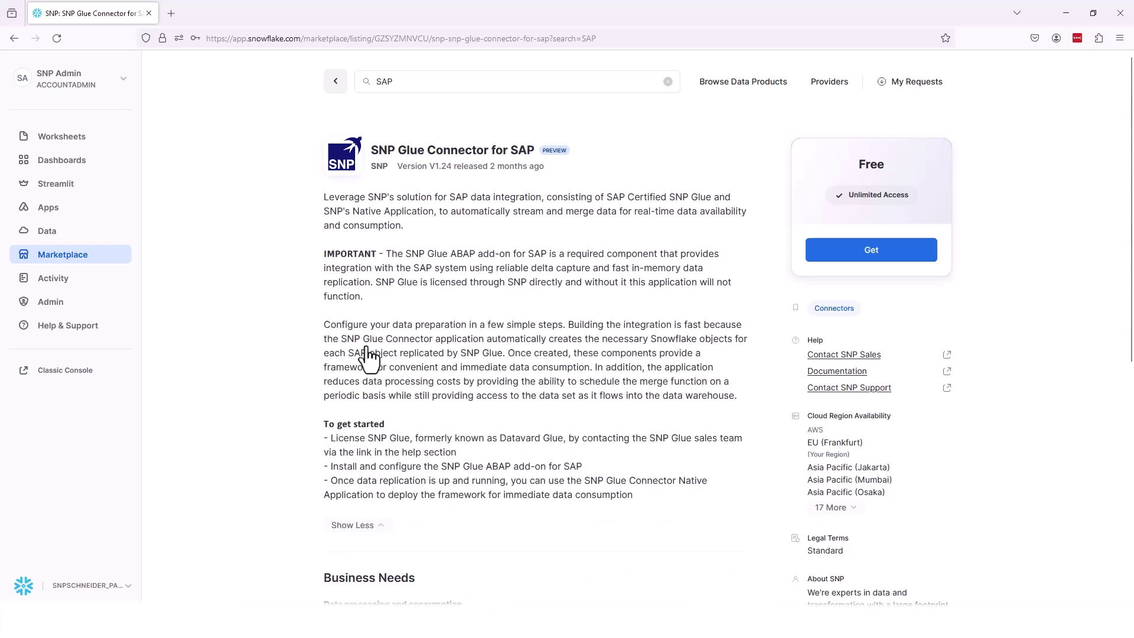